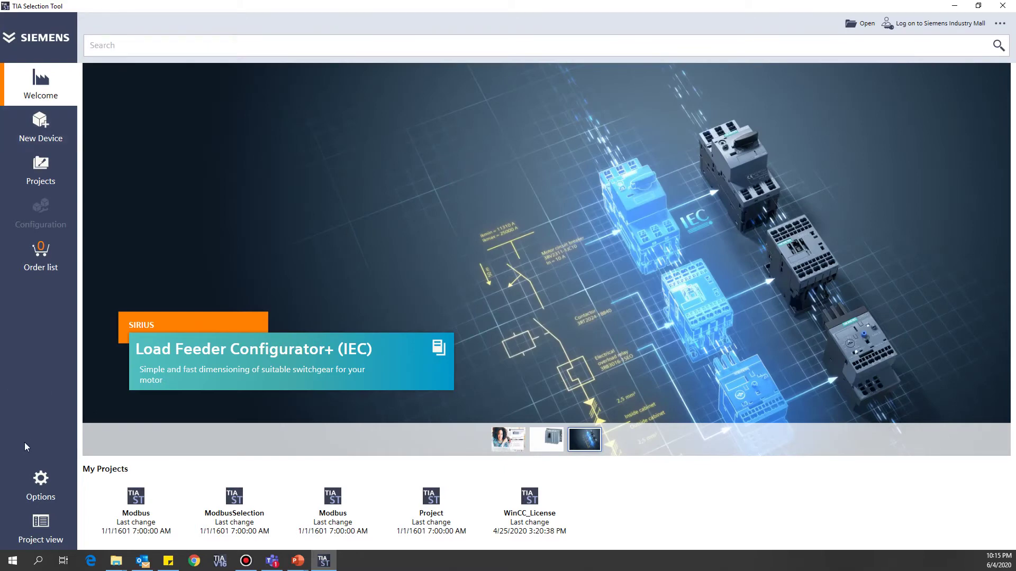
- Switch to the project view and rename Group_1 as "Modbus Choose"
left_click(50, 528)
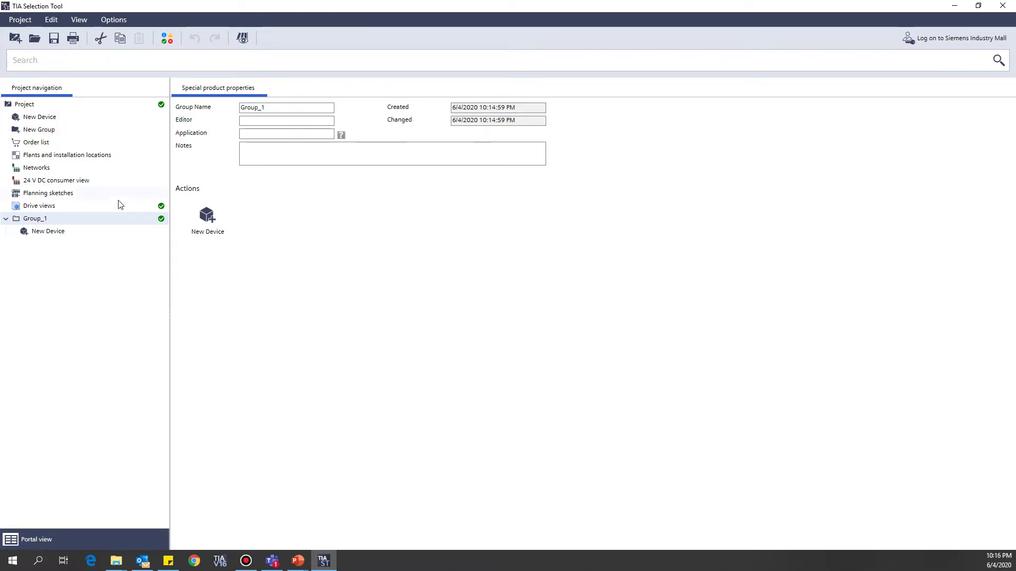
right_click(55, 220)
left_click(126, 290)
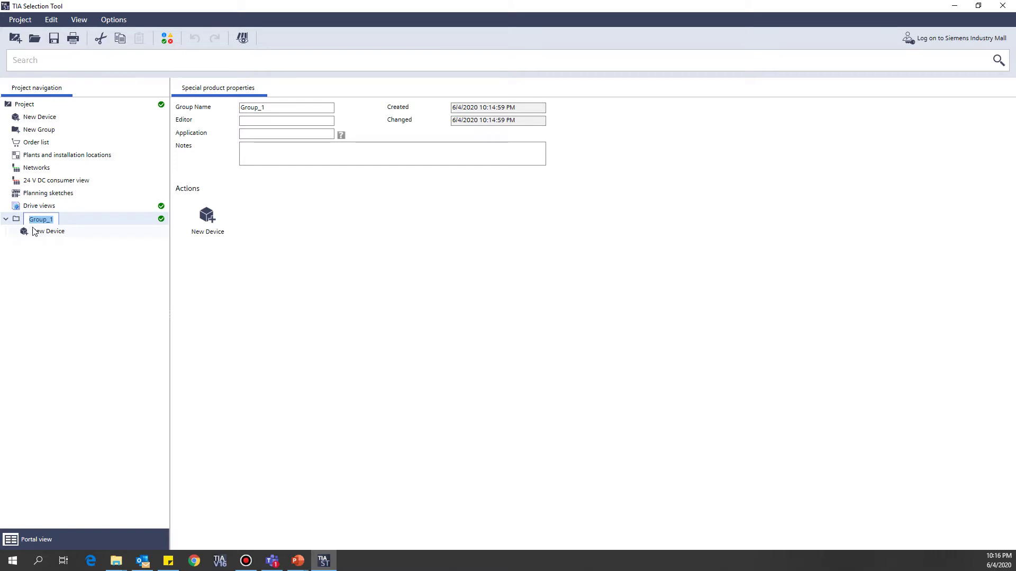
type("Modbus Choose")
key("Return")
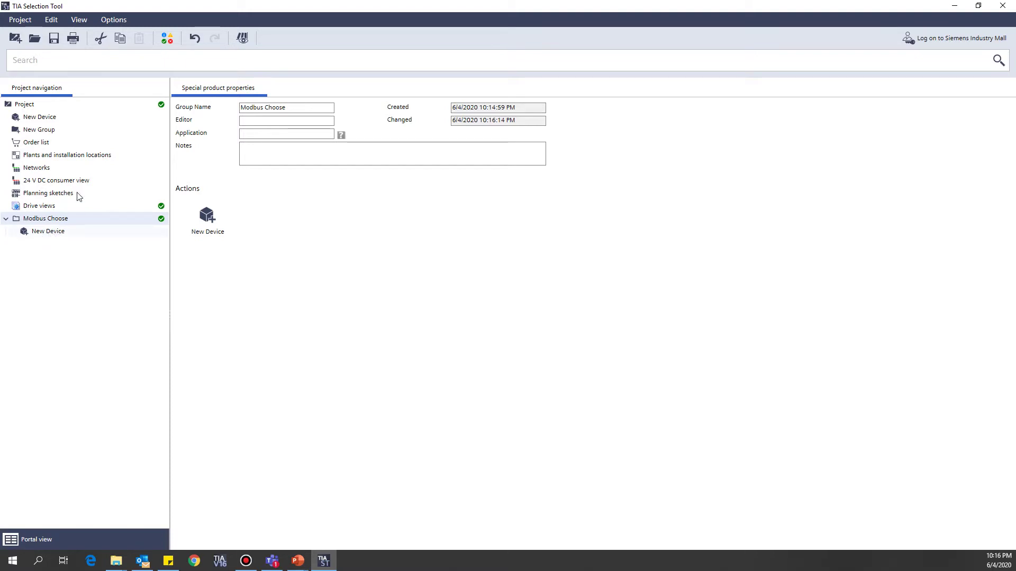
- Save the project locally as ModbusSelection in the Project Demo folder under Desktop > MODBUS WS
left_click(54, 39)
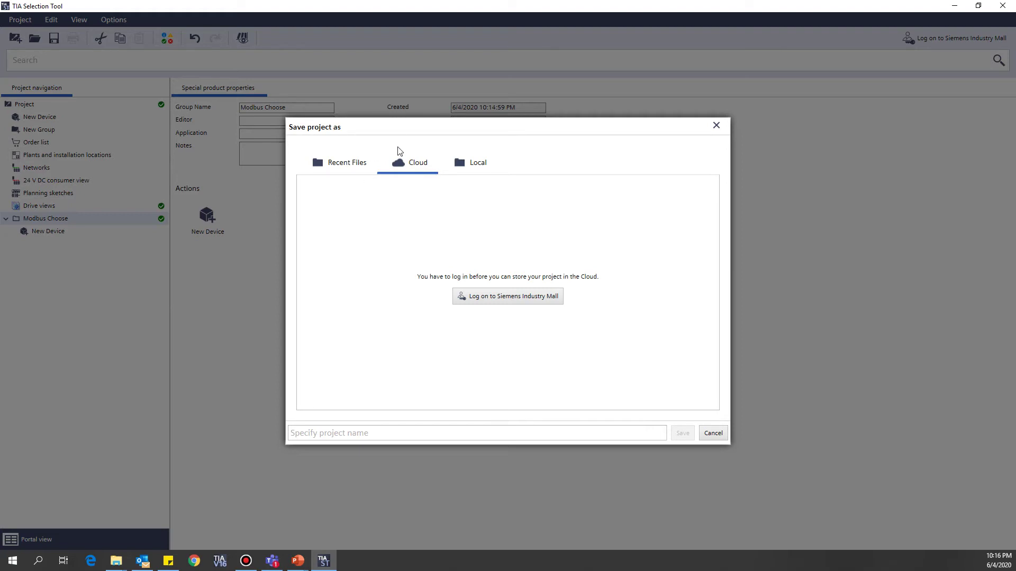
left_click(476, 173)
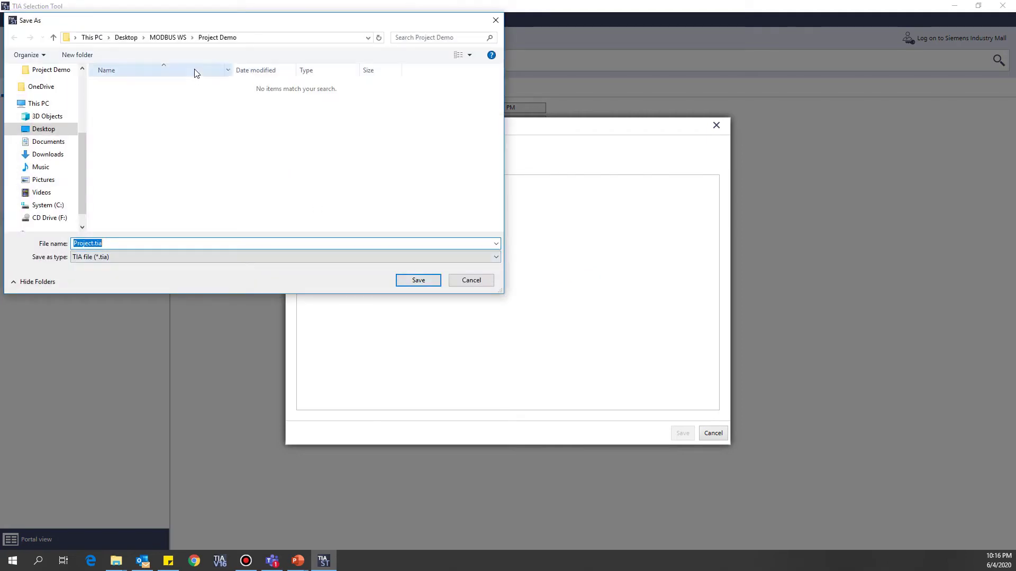
left_click(167, 37)
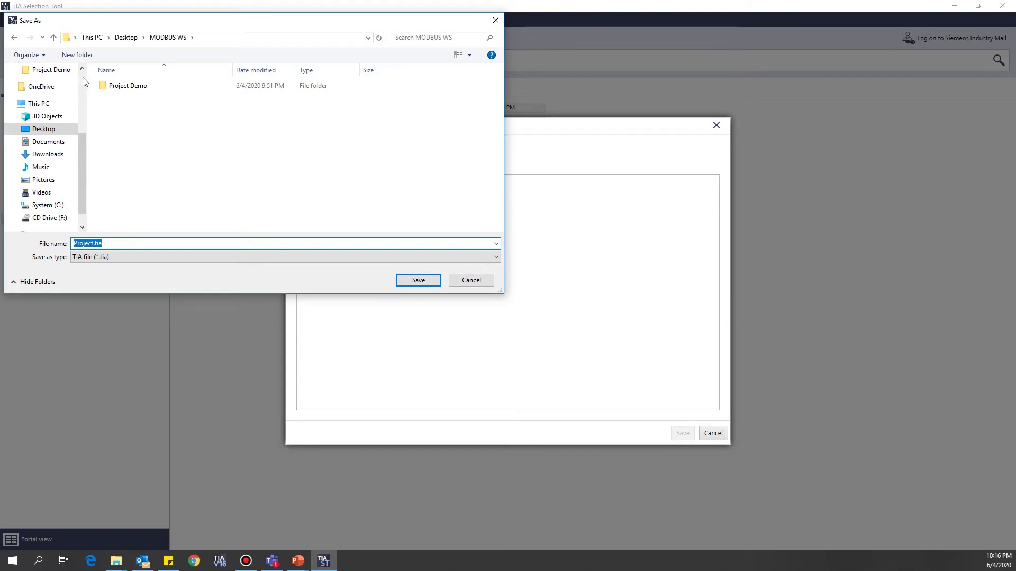
double_click(117, 85)
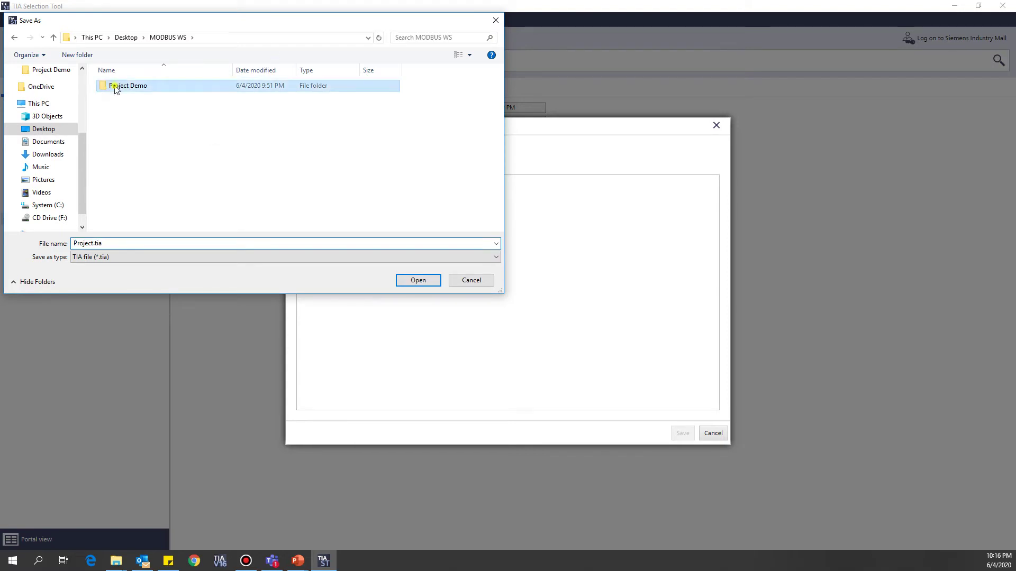
left_click(111, 242)
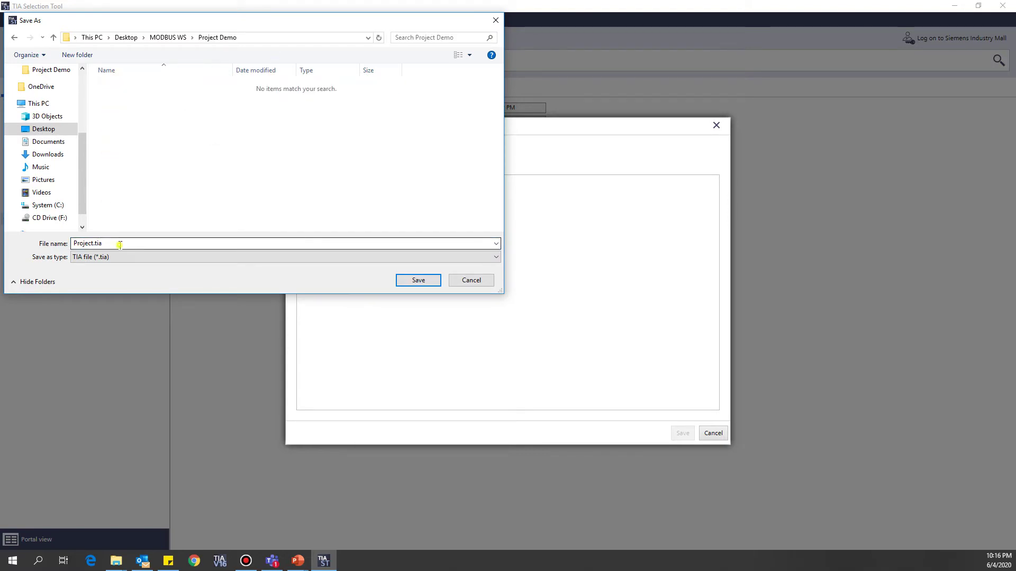
double_click(120, 245)
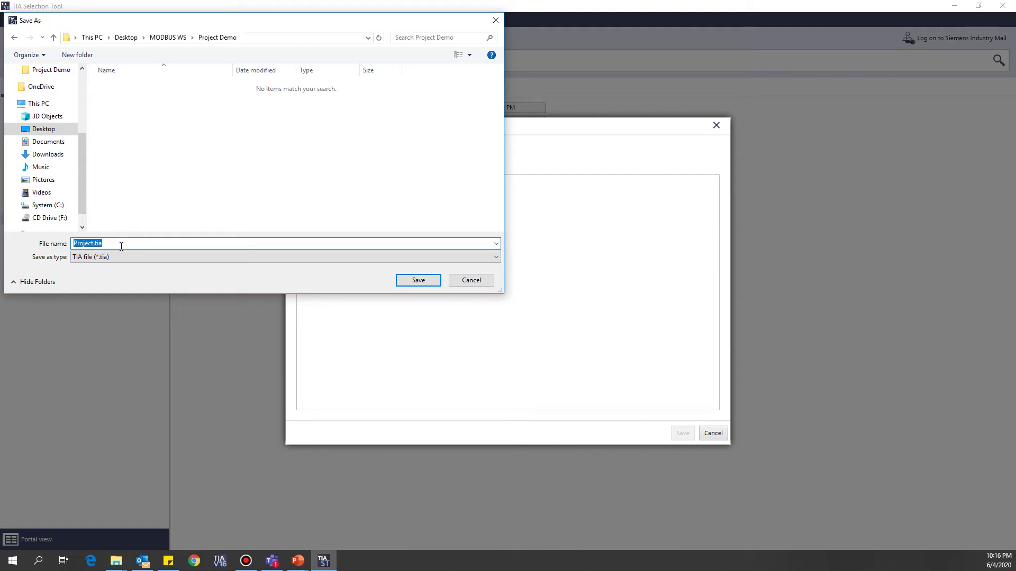
type("ModbusSelection")
key("Return")
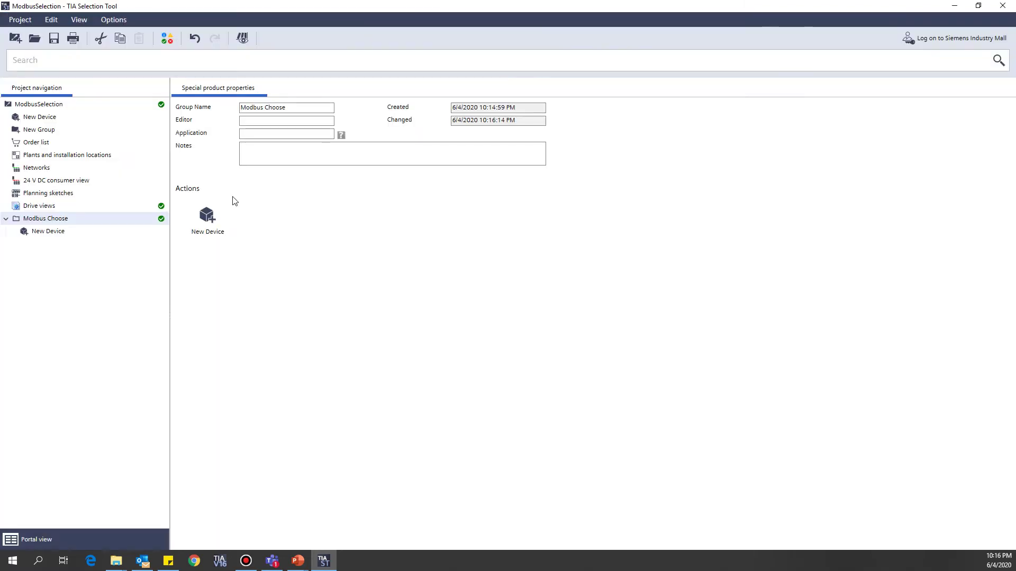
- Add a SIMATIC S7-1200 basic controller as a new device in the Modbus Choose group
left_click(49, 229)
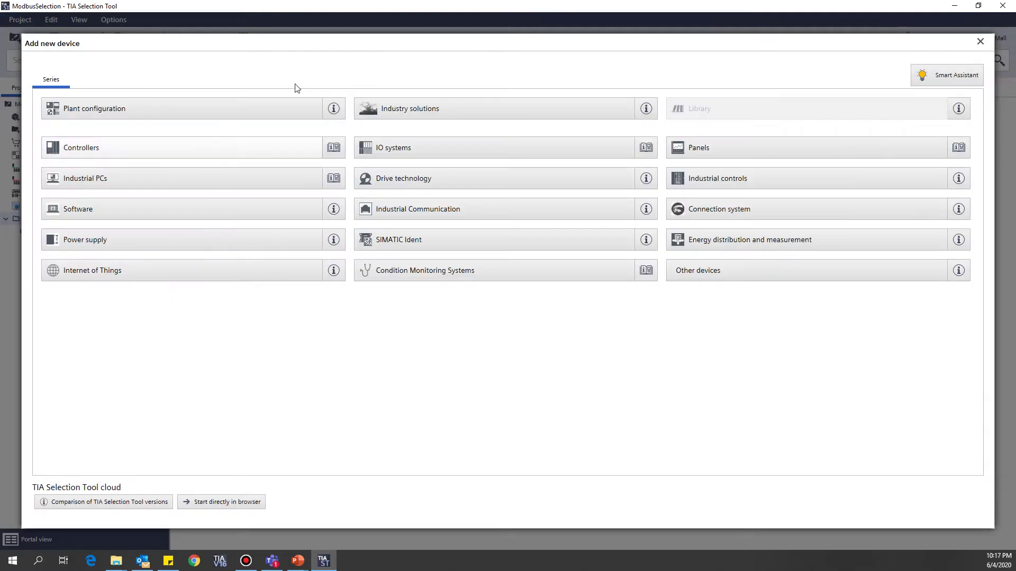
left_click(121, 148)
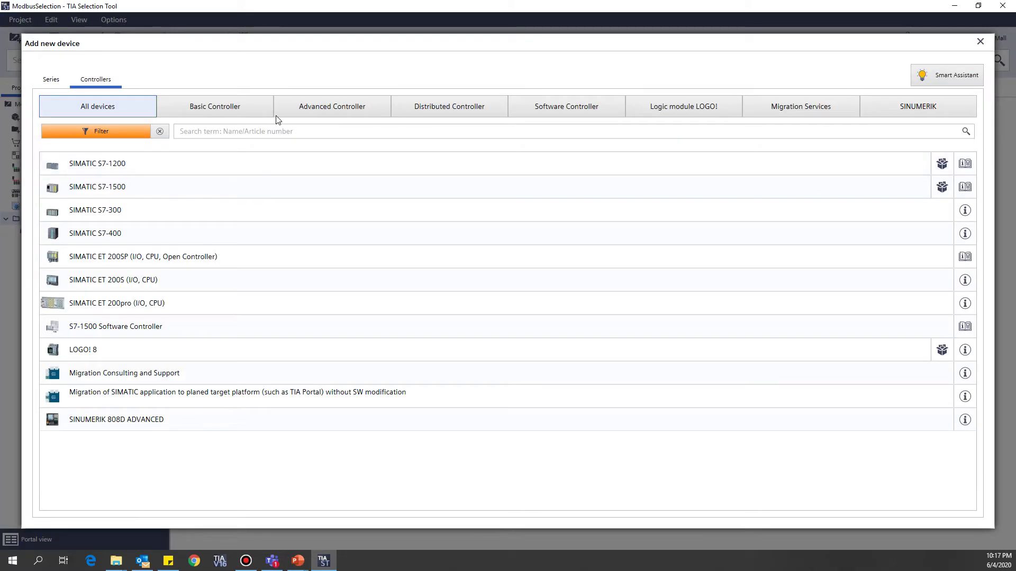
left_click(231, 109)
double_click(96, 165)
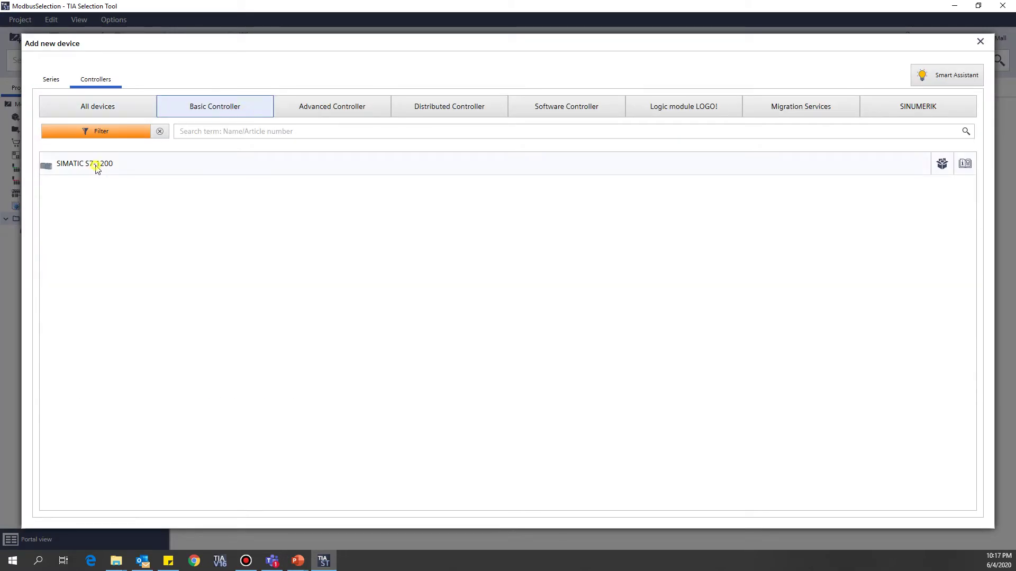
- Place a CPU 1212C (8 DI 24V DC; 6 DO 24VDC; 2 AI), PS 24V DC in slot 1 without a memory card
left_click(293, 89)
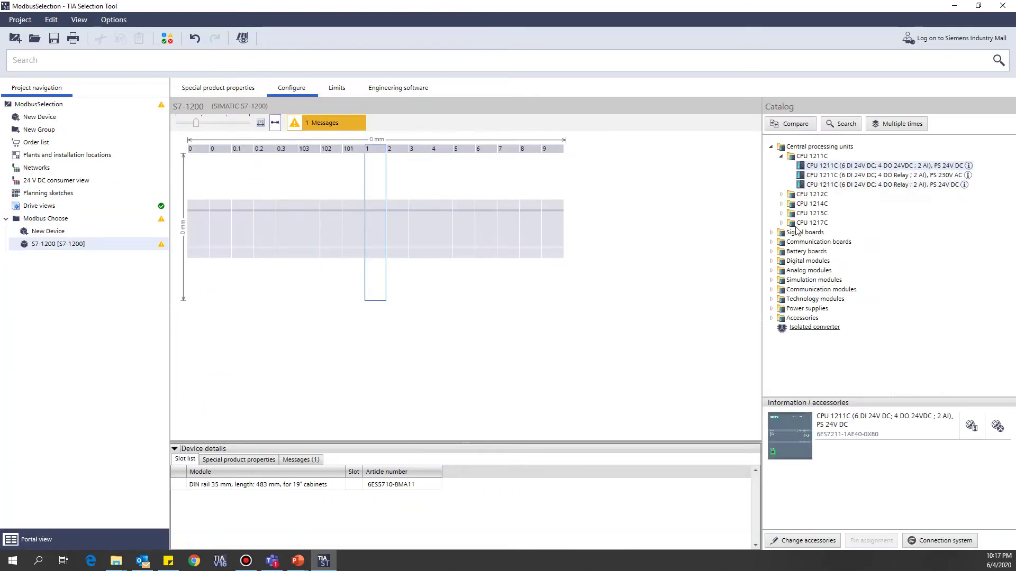
left_click(782, 194)
left_click_drag(871, 204, 382, 177)
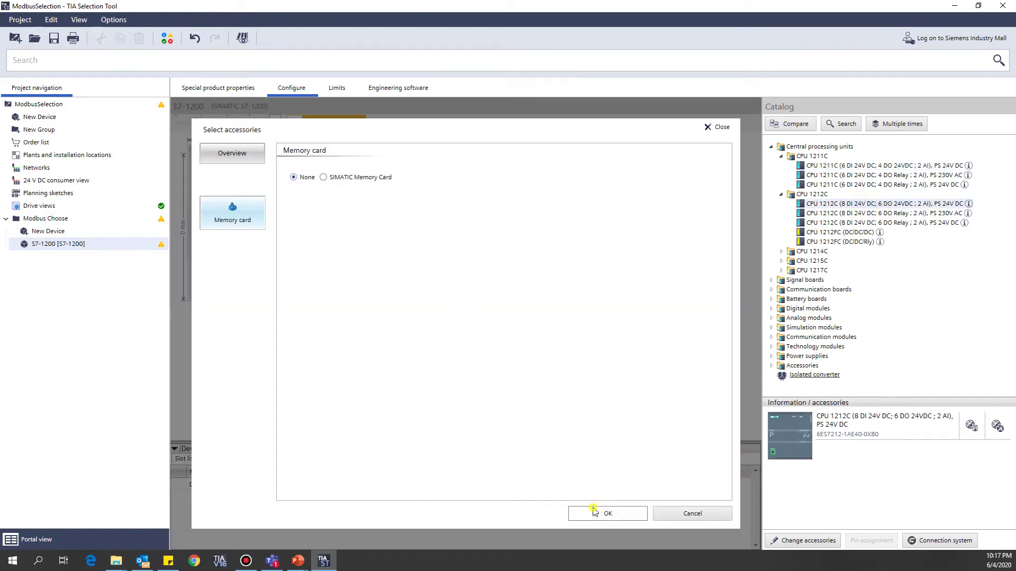
key("Return")
left_click(781, 156)
left_click(781, 165)
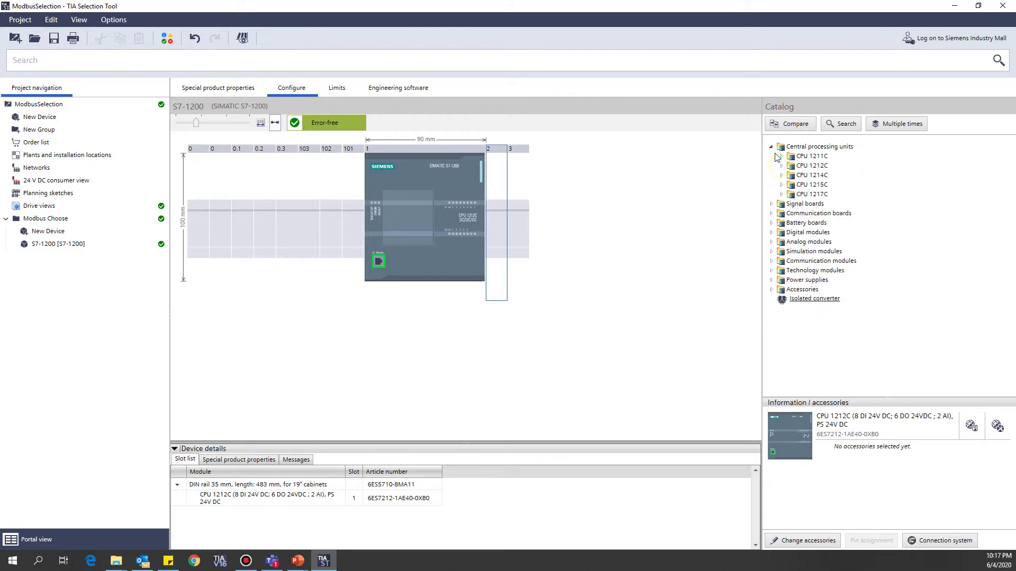
left_click(771, 147)
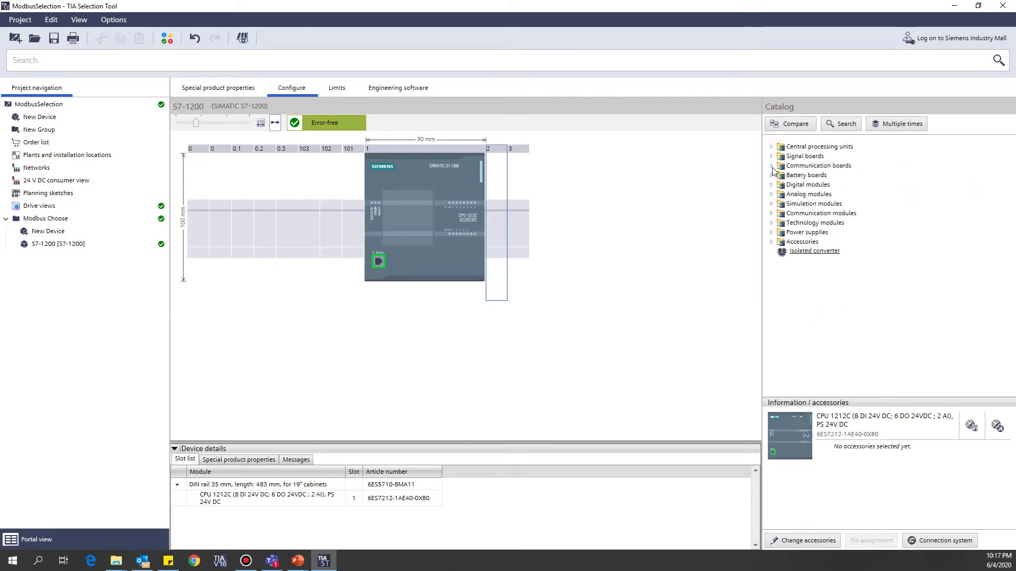
- Insert the point-to-point communication board CB 1241 RS485 into the board slot on the CPU 1212C
left_click(771, 166)
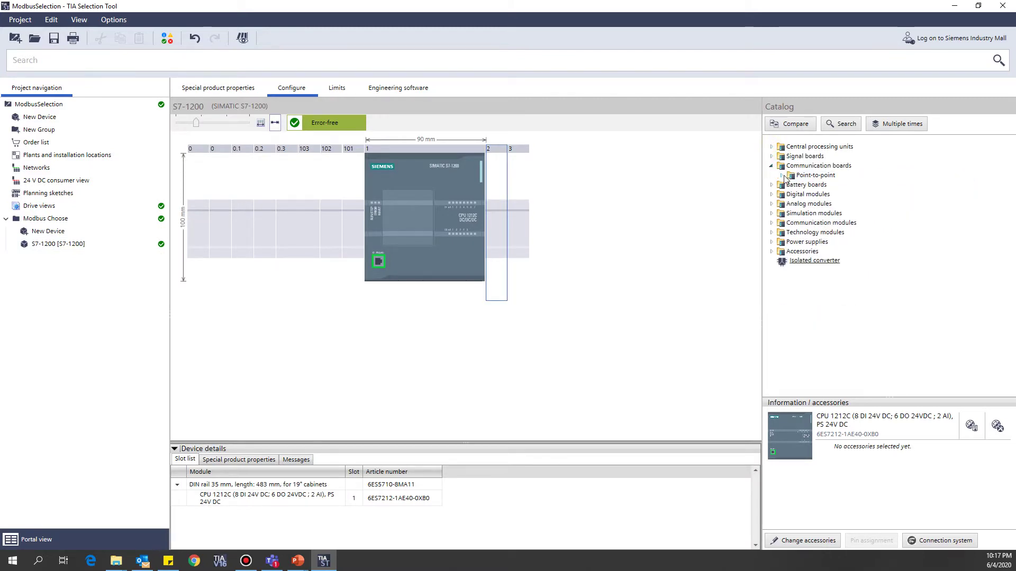
left_click(842, 165)
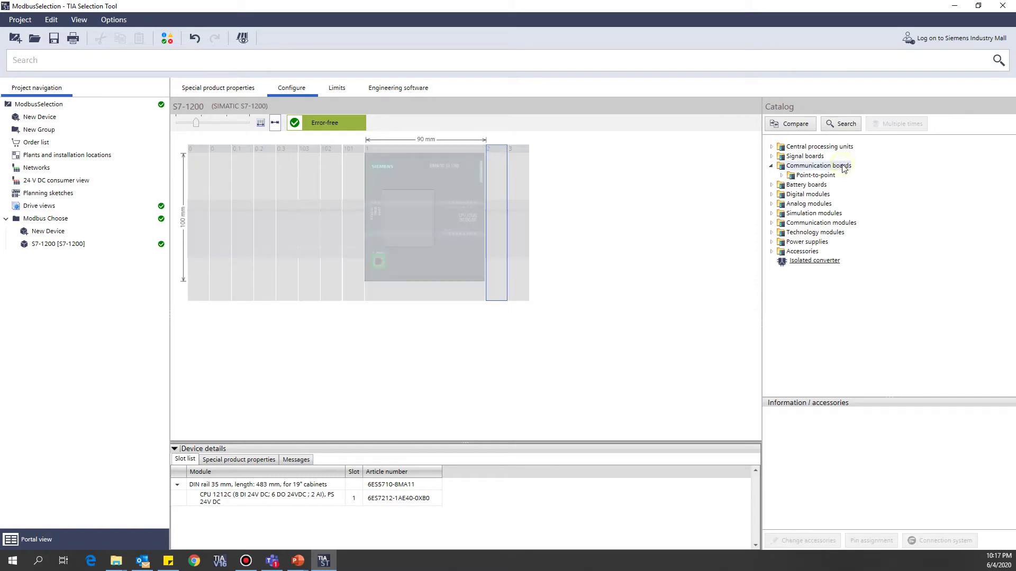
left_click(404, 204)
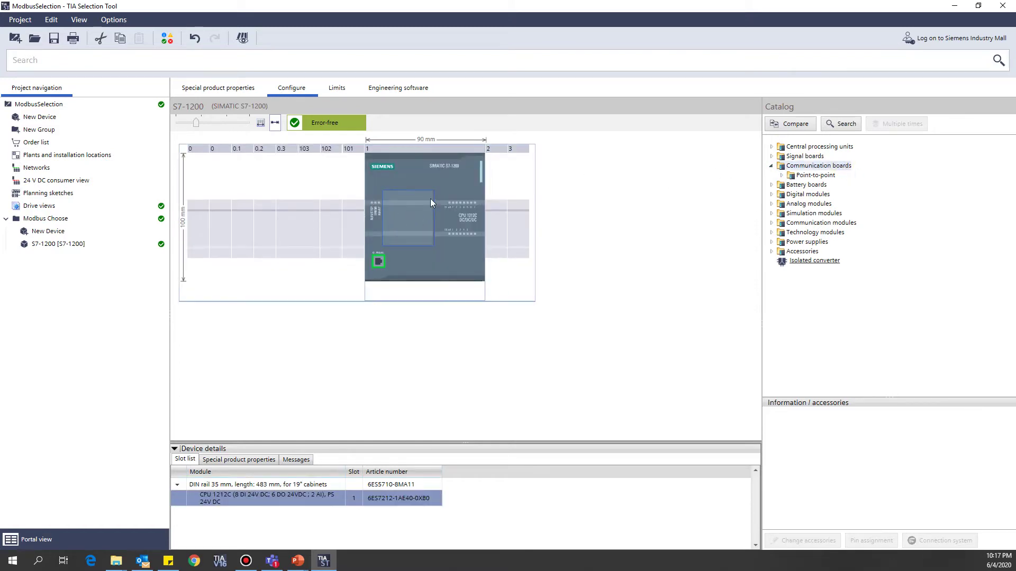
left_click(410, 201)
left_click(771, 156)
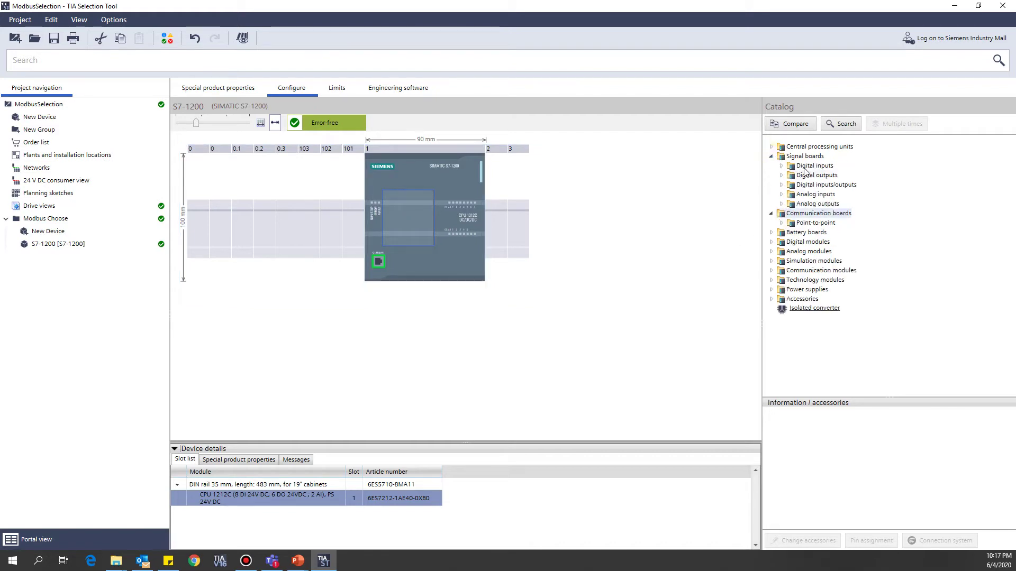
left_click(795, 157)
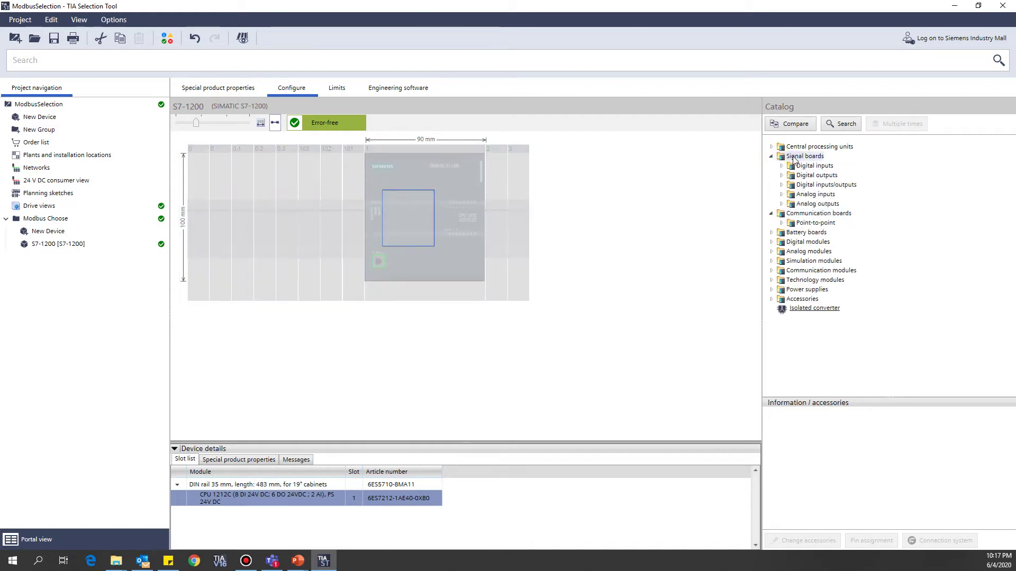
left_click(771, 156)
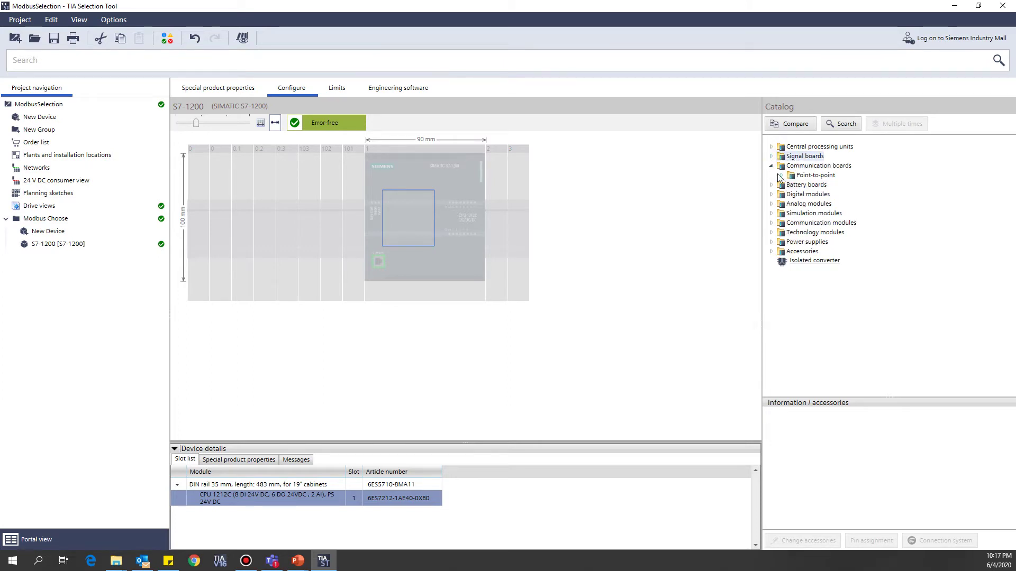
left_click(780, 175)
left_click_drag(833, 186, 420, 219)
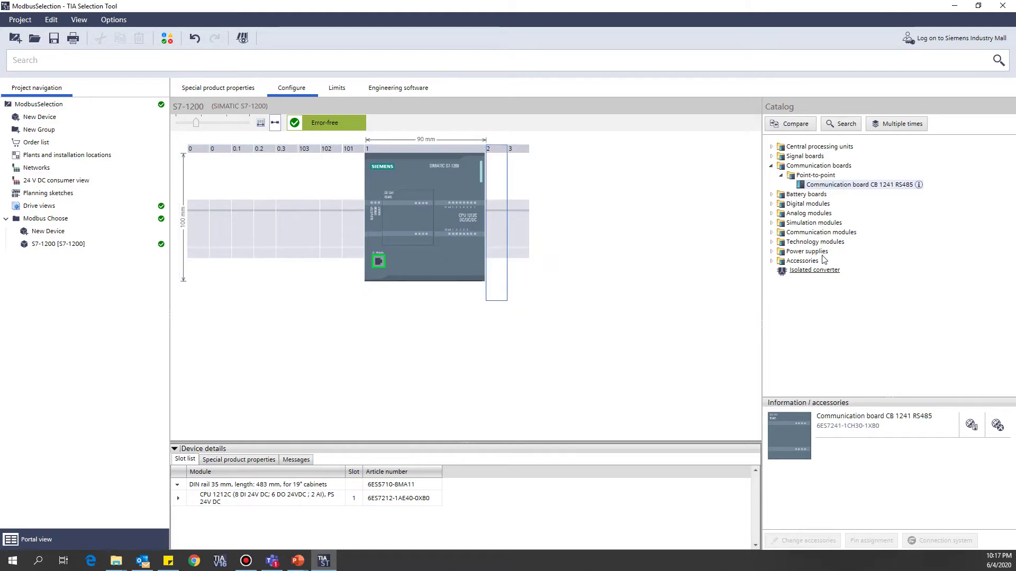
- Add the communication module CM 1241, RS422/485 in slot 101 beside the CPU
left_click(773, 235)
left_click_drag(826, 242, 307, 190)
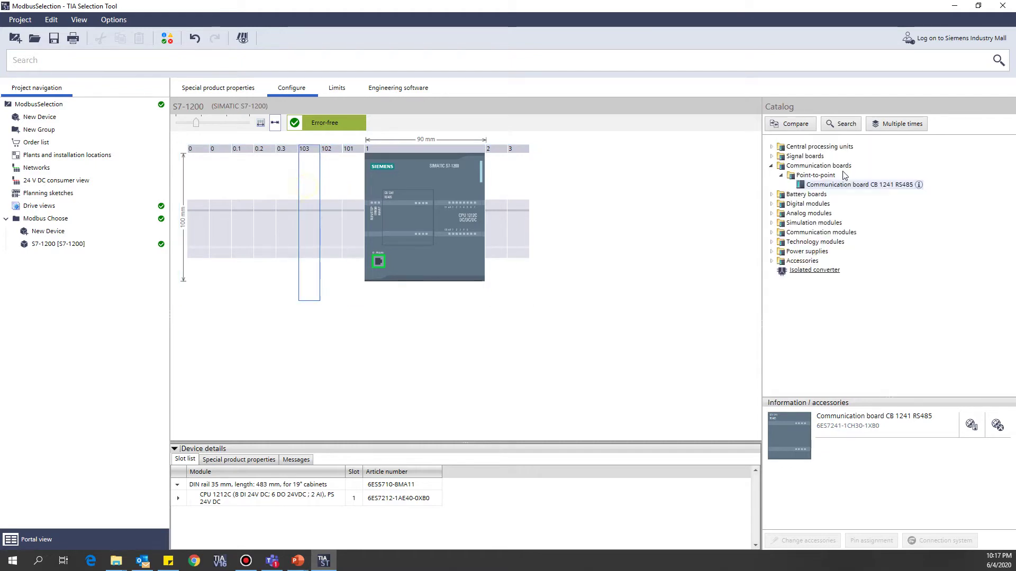
left_click(774, 233)
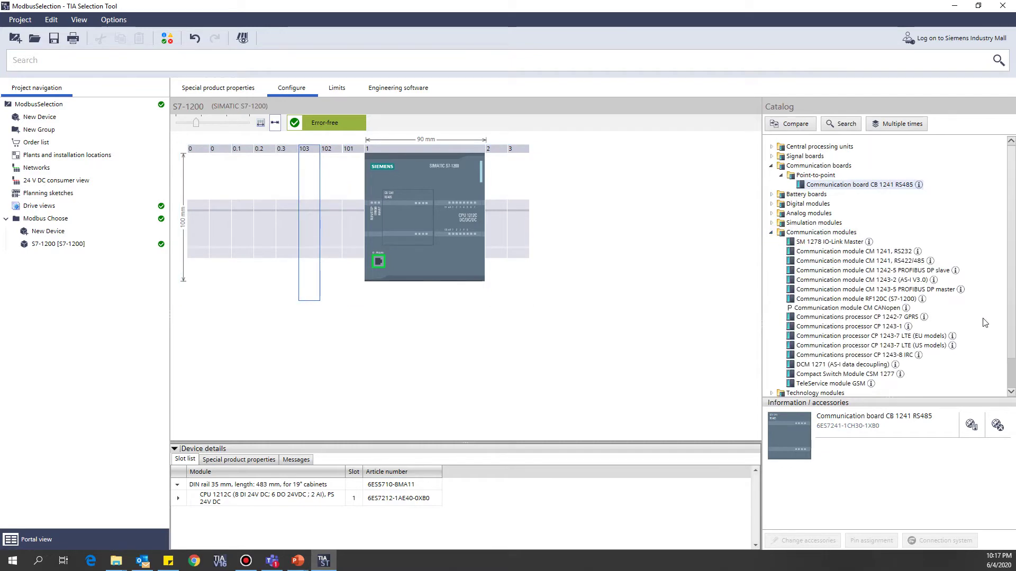
left_click(888, 262)
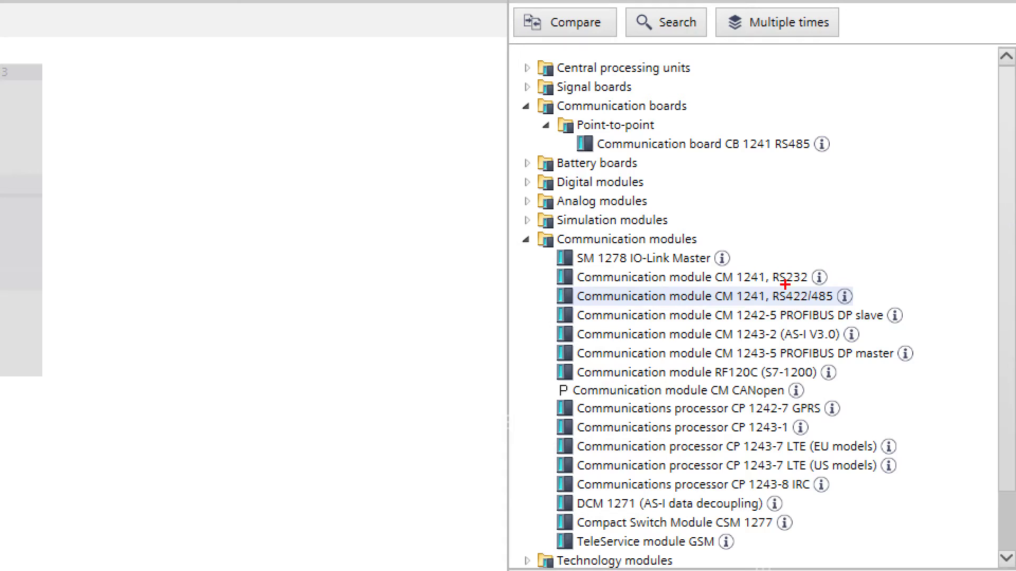
left_click_drag(769, 285, 817, 282)
left_click_drag(773, 307, 854, 307)
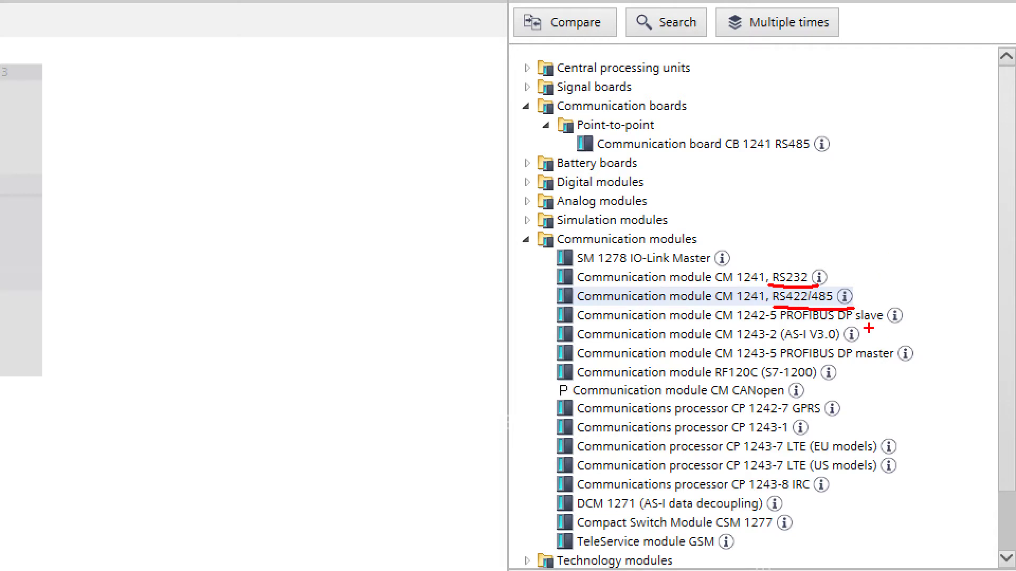
key("Escape")
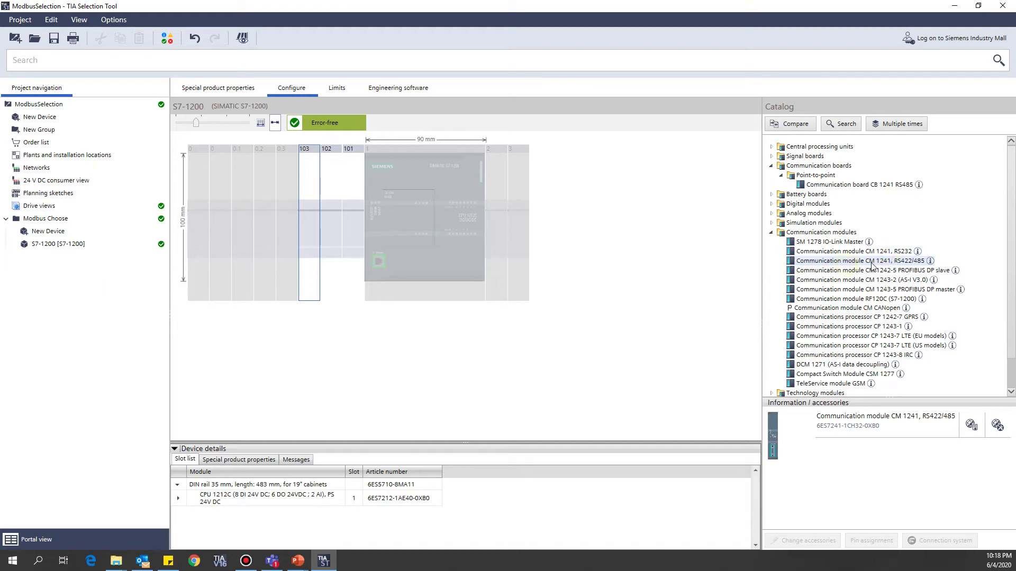
left_click_drag(873, 265, 357, 195)
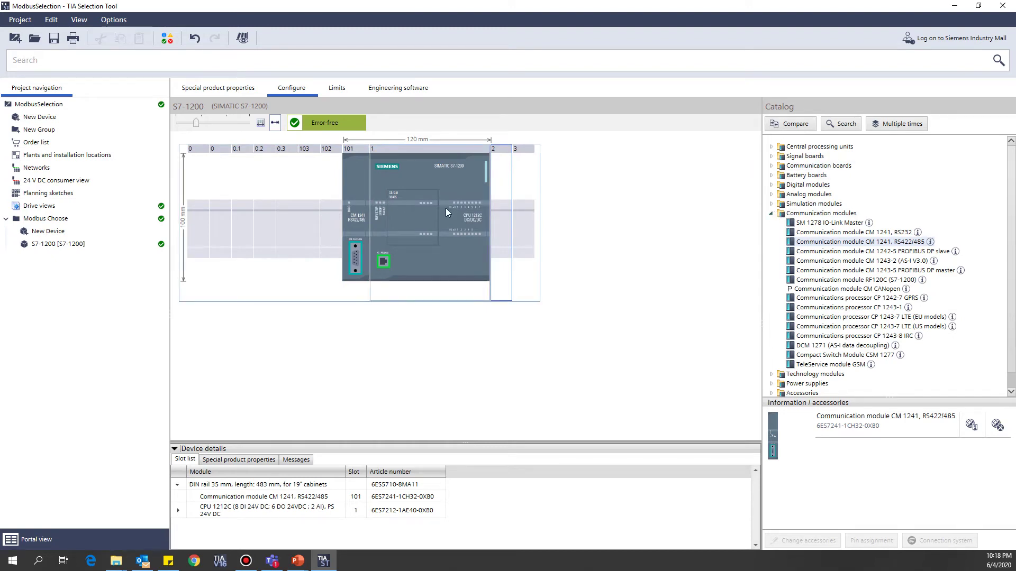
- Compare the placed CB 1241 board and CM 1241 module with their catalog entries and the slots they fit
left_click(420, 208)
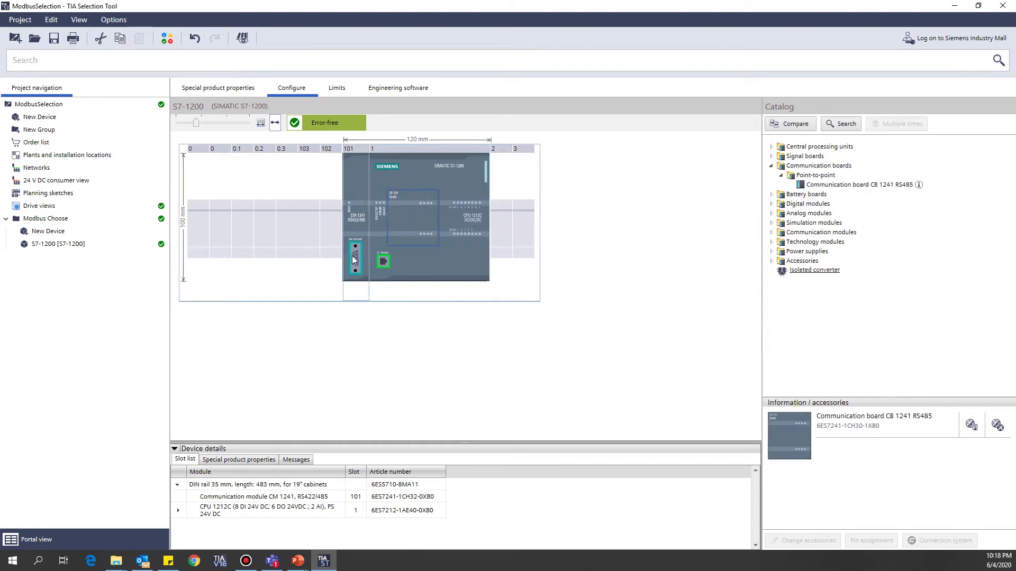
left_click(351, 208)
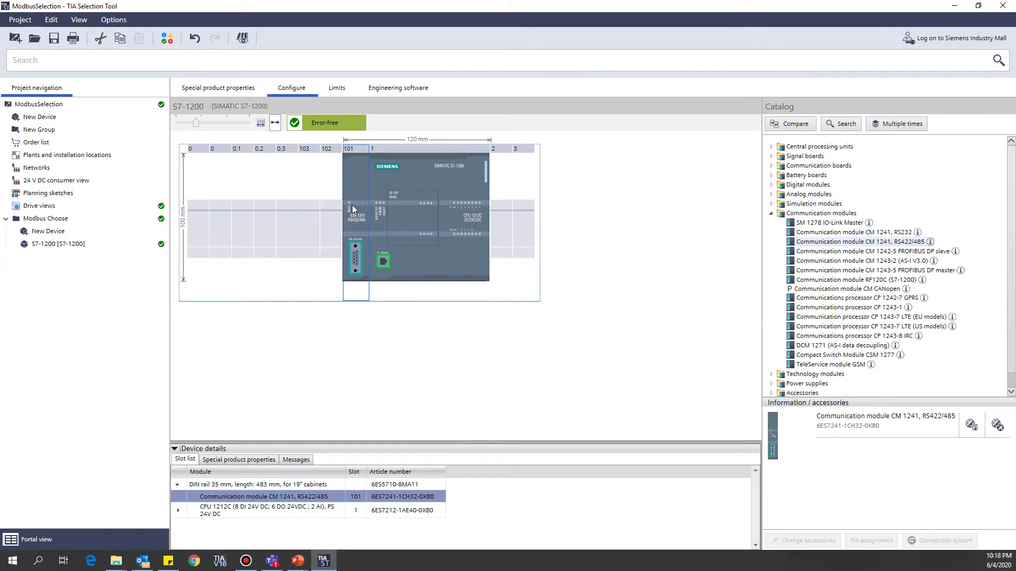
left_click(894, 243)
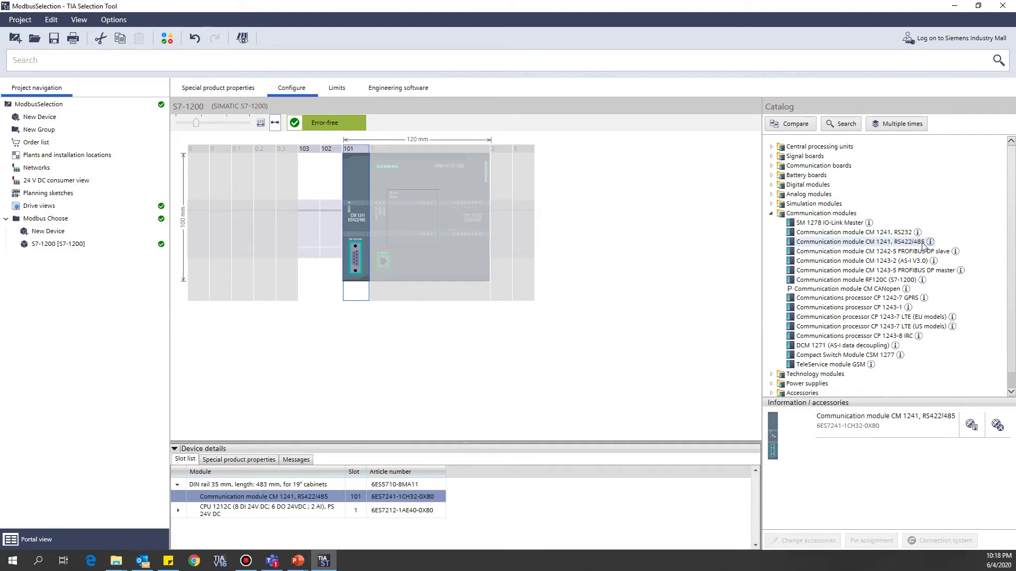
left_click(411, 225)
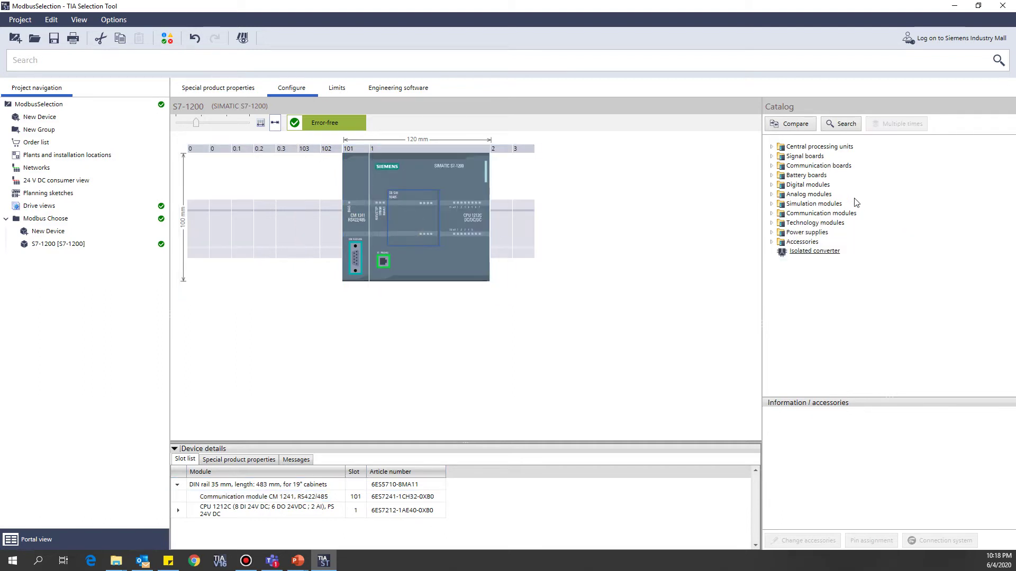
left_click(771, 166)
left_click(781, 175)
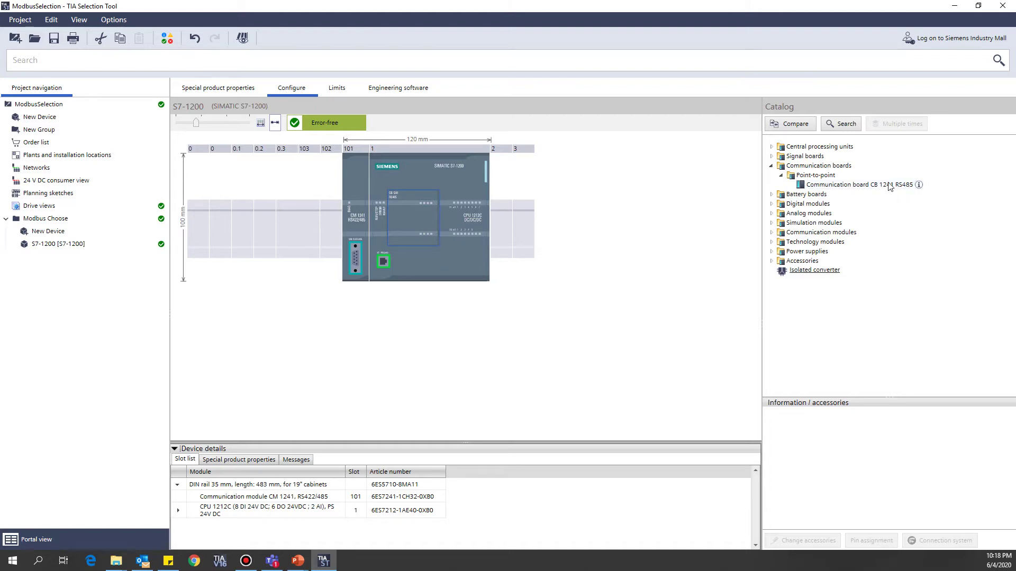
- Review the CB 1241 RS485 board, CPU 1212C and CM 1241 module entries in the expanded slot list, including their article numbers
left_click(877, 185)
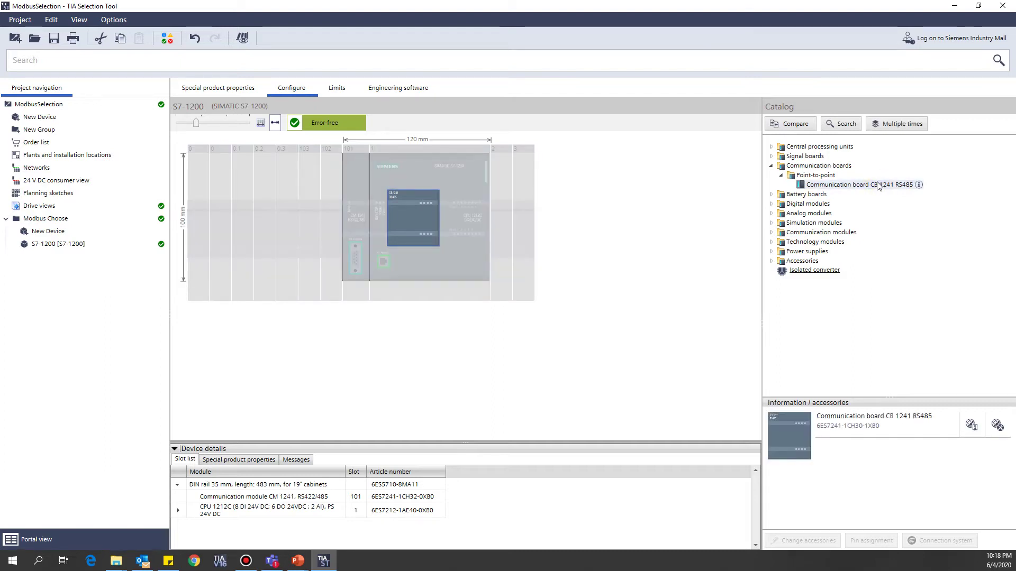
left_click(364, 192)
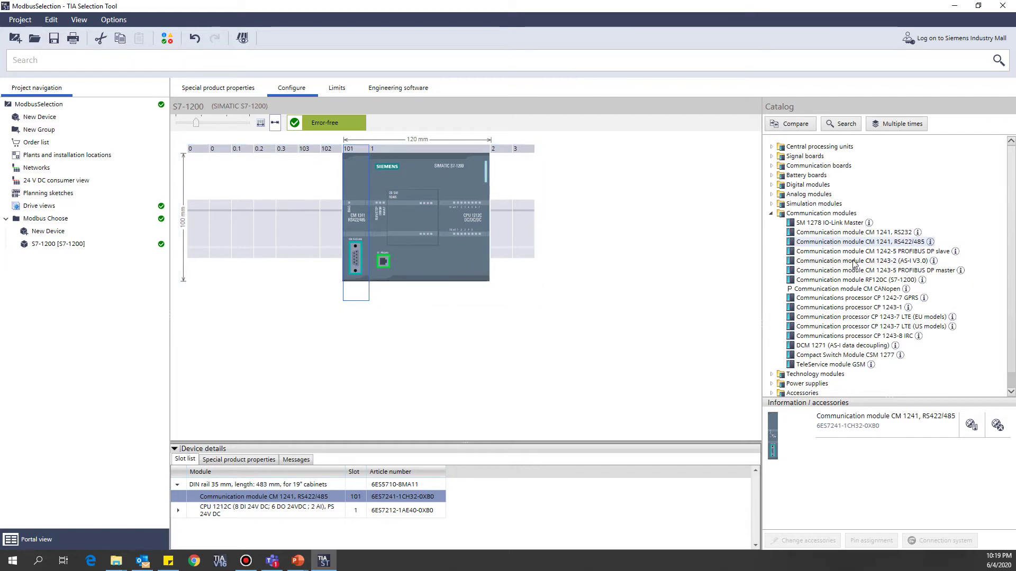
left_click(771, 213)
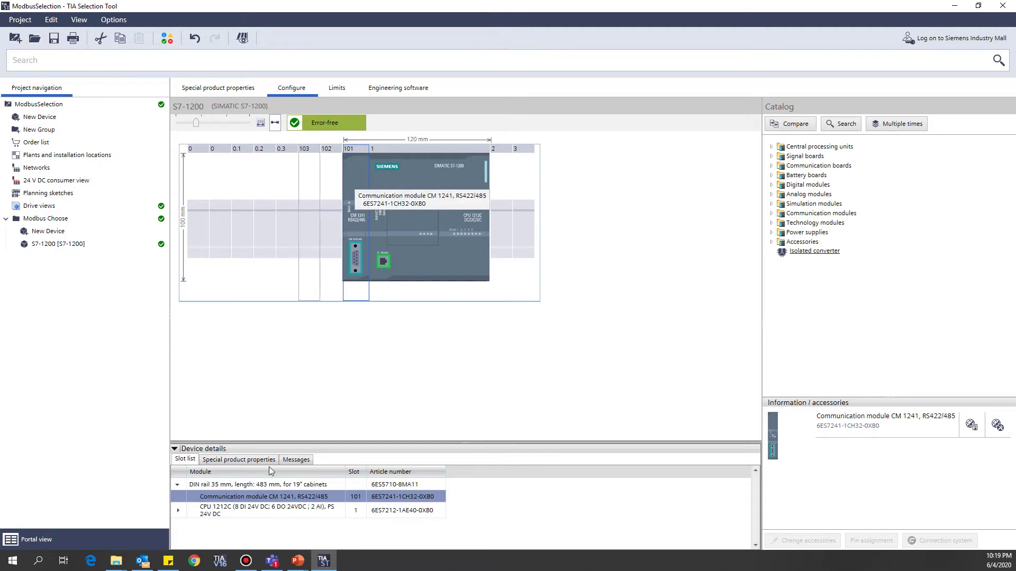
left_click(179, 511)
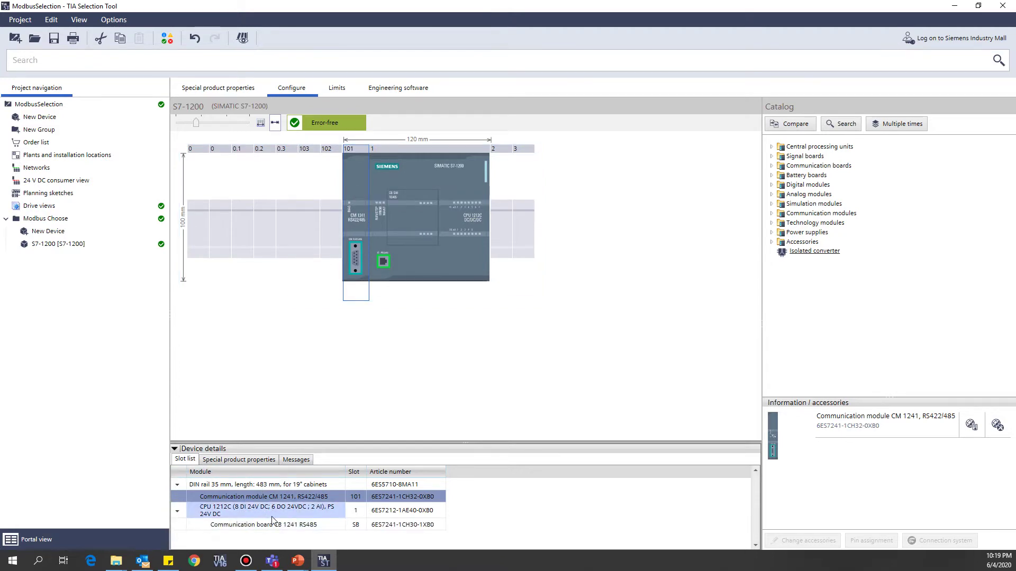
left_click_drag(341, 441, 337, 329)
left_click(269, 415)
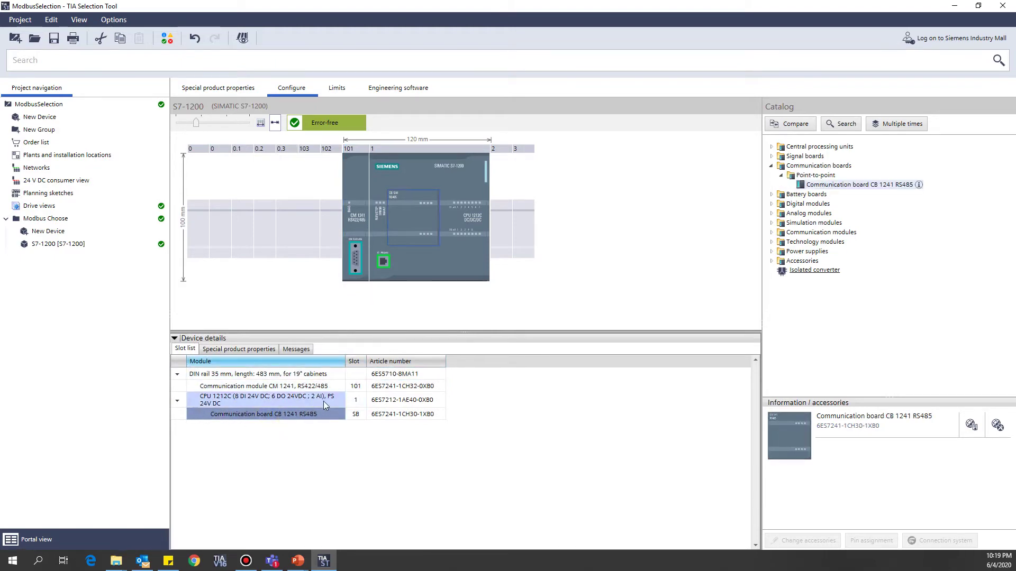
left_click(275, 401)
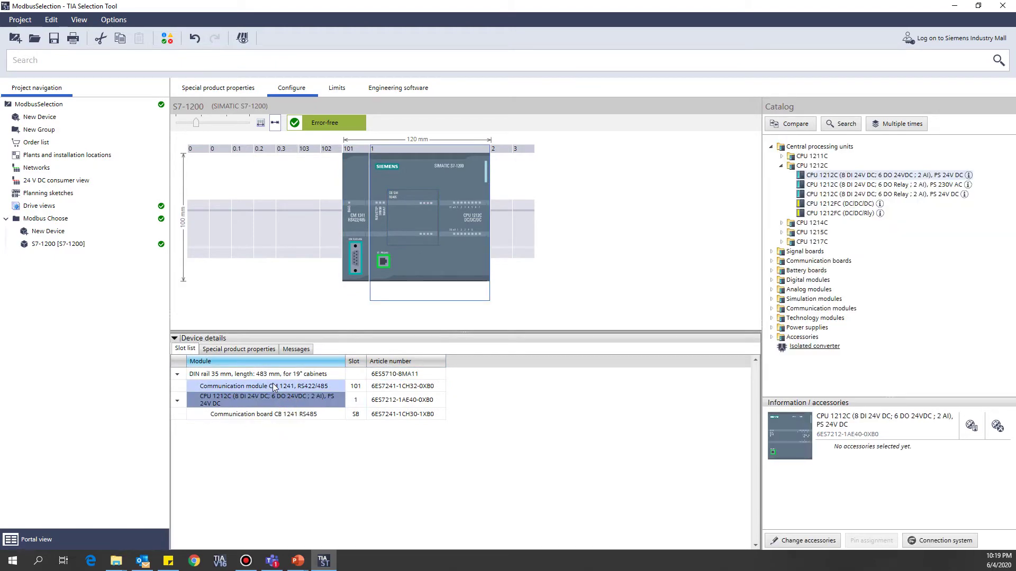
left_click(274, 388)
left_click(390, 387)
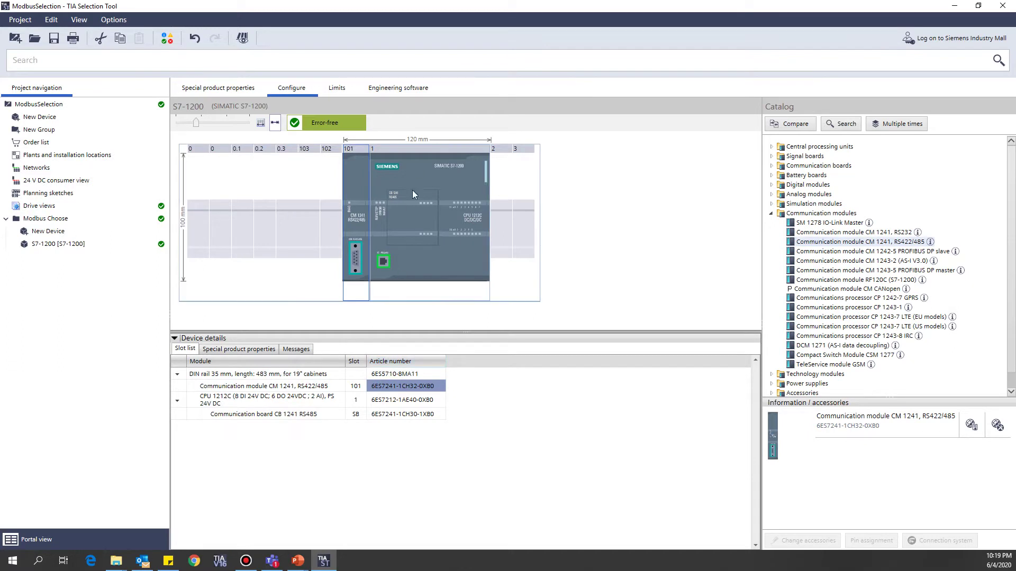
- Add a SIMATIC S7-1500 advanced controller as a new device in the Modbus Choose group
left_click(55, 236)
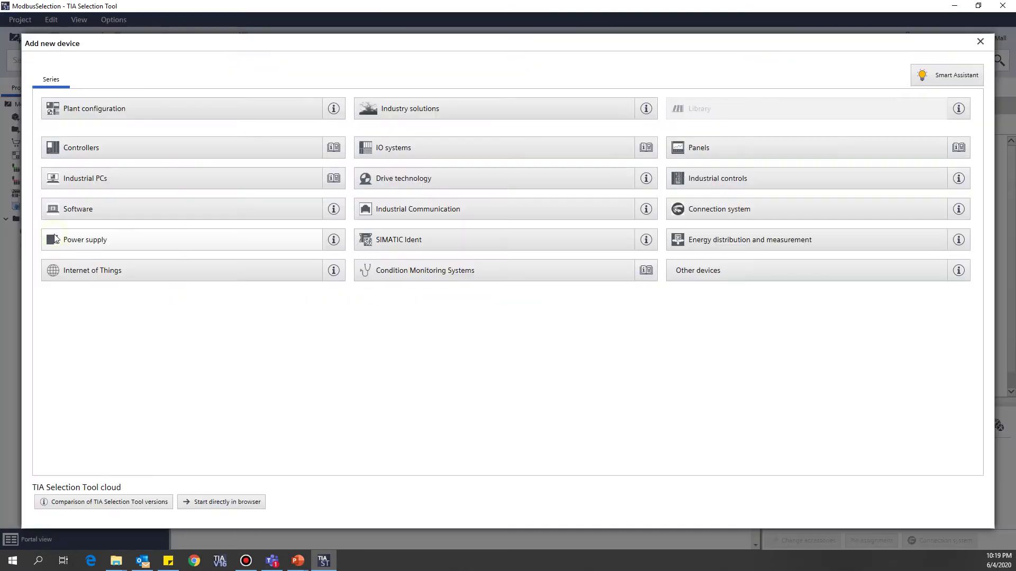
left_click(119, 157)
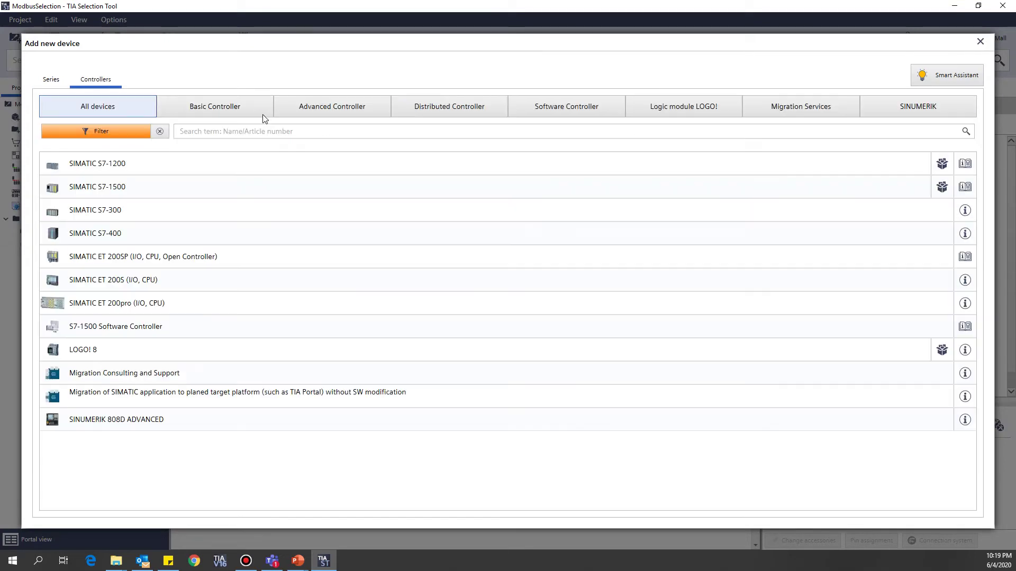
left_click(337, 108)
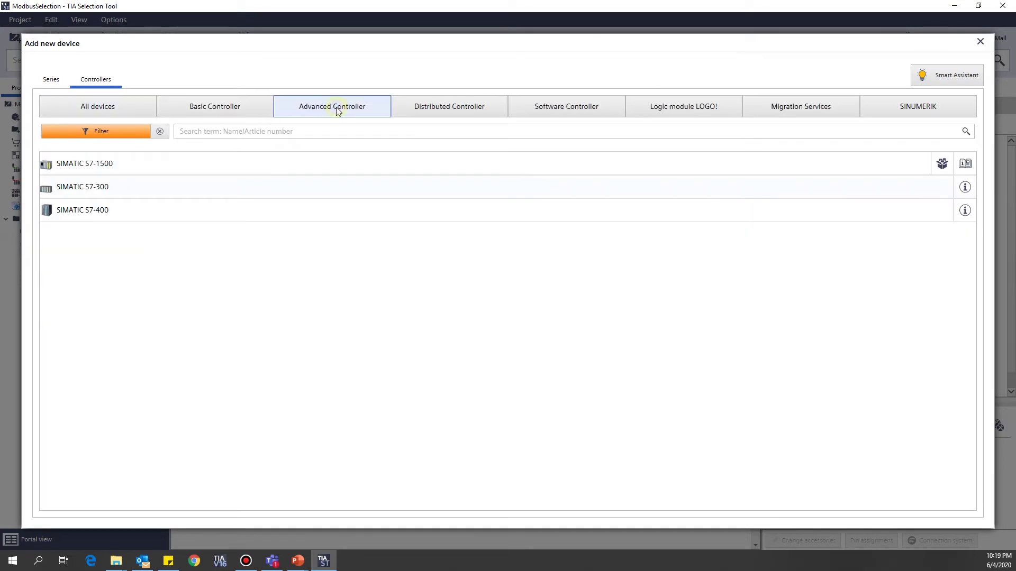
double_click(103, 167)
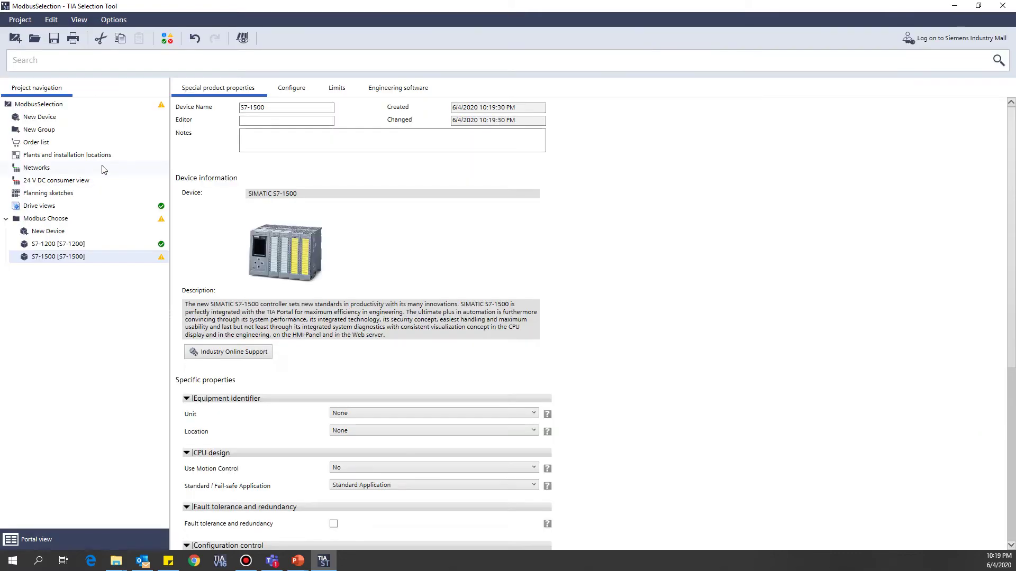
- Place a CPU 1513-1 PN in slot 1 of the S7-1500 station with the 24 MB memory card and no runtime options
left_click(292, 88)
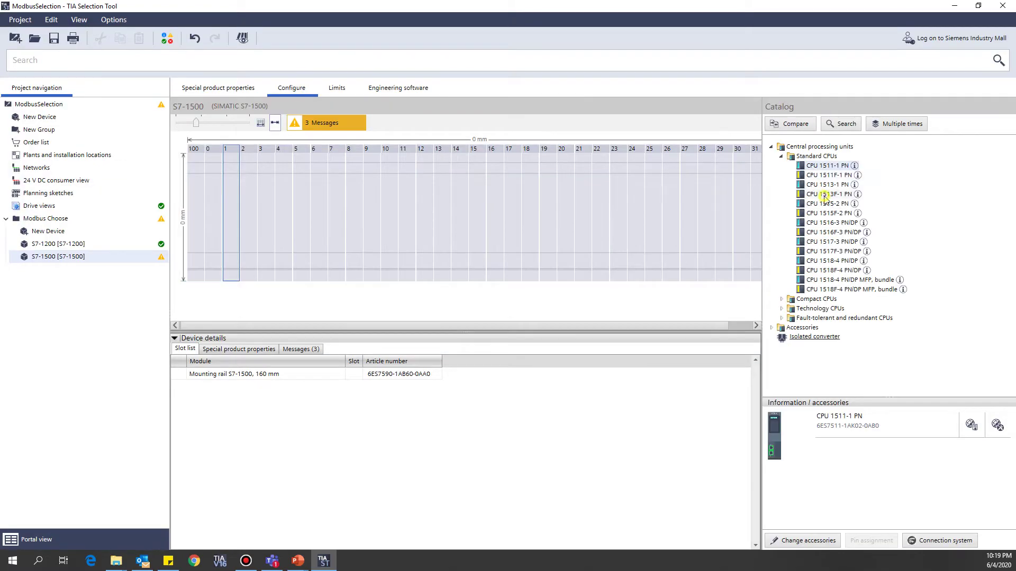
left_click(822, 185)
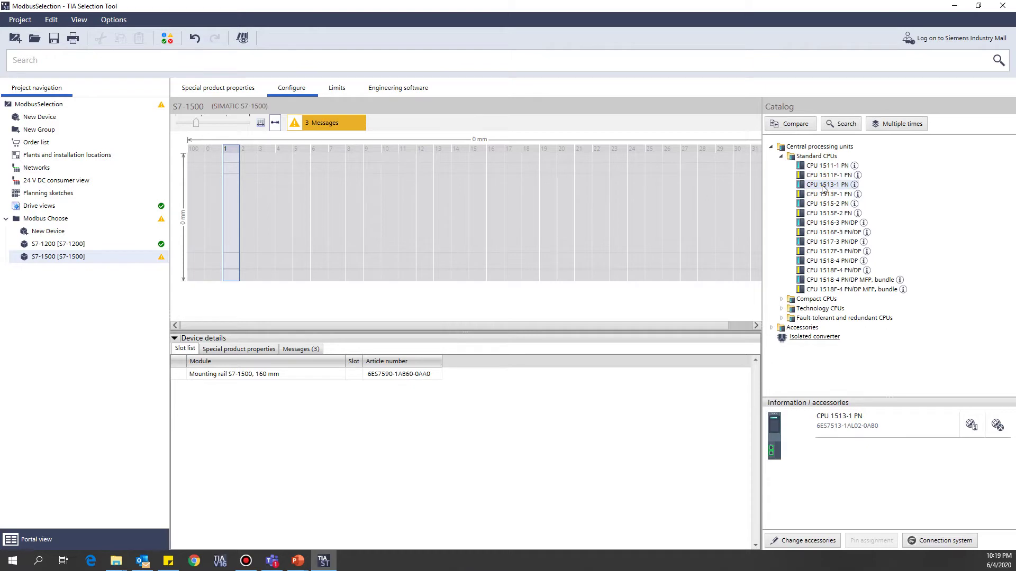
left_click_drag(823, 186, 242, 186)
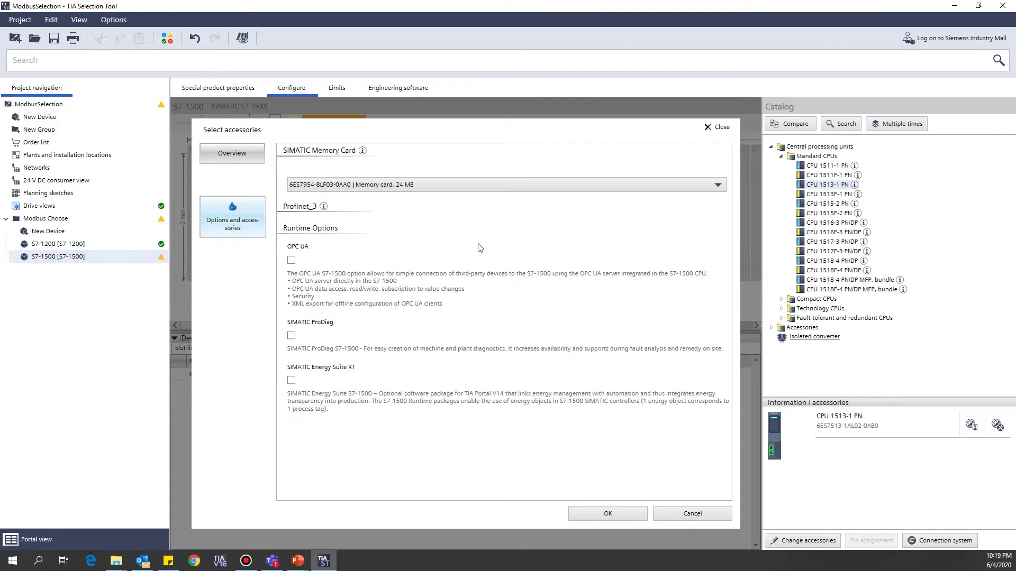
left_click(464, 188)
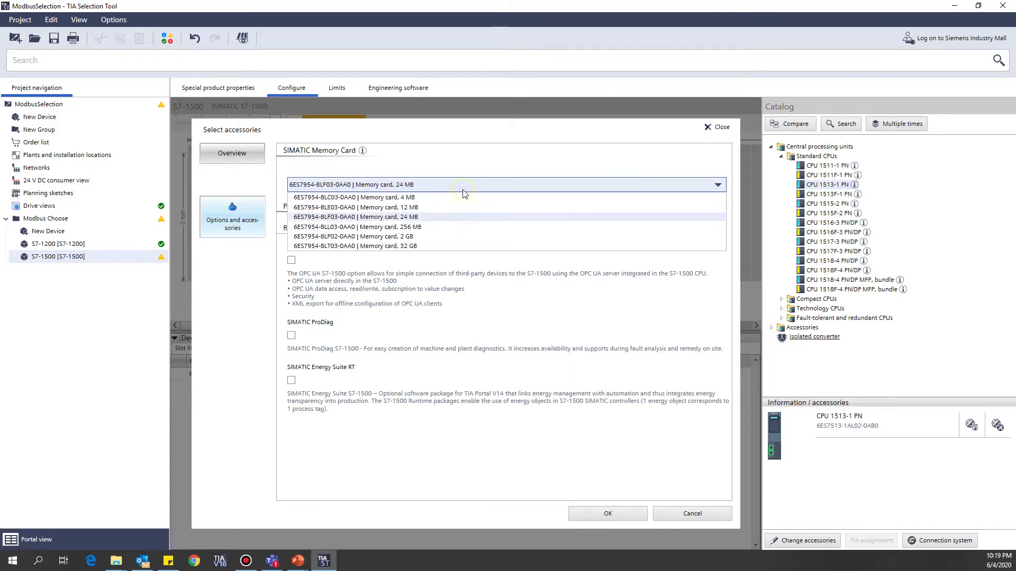
left_click(389, 217)
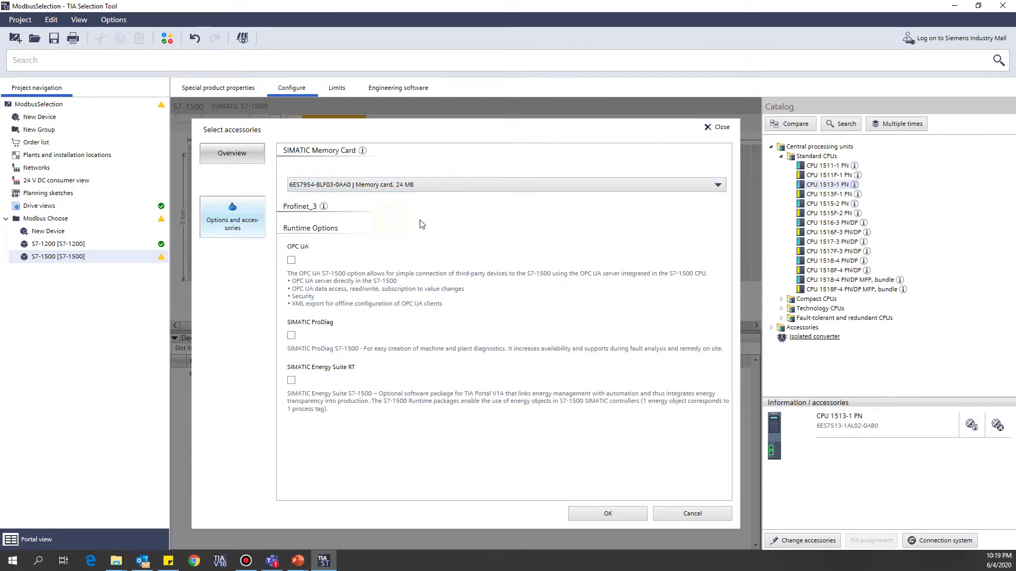
left_click(426, 186)
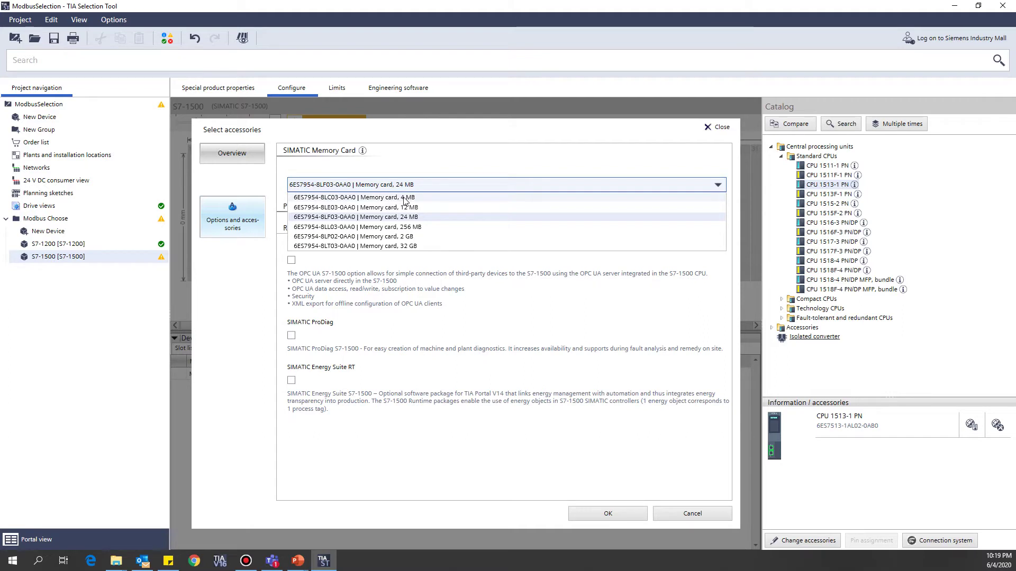
left_click(425, 167)
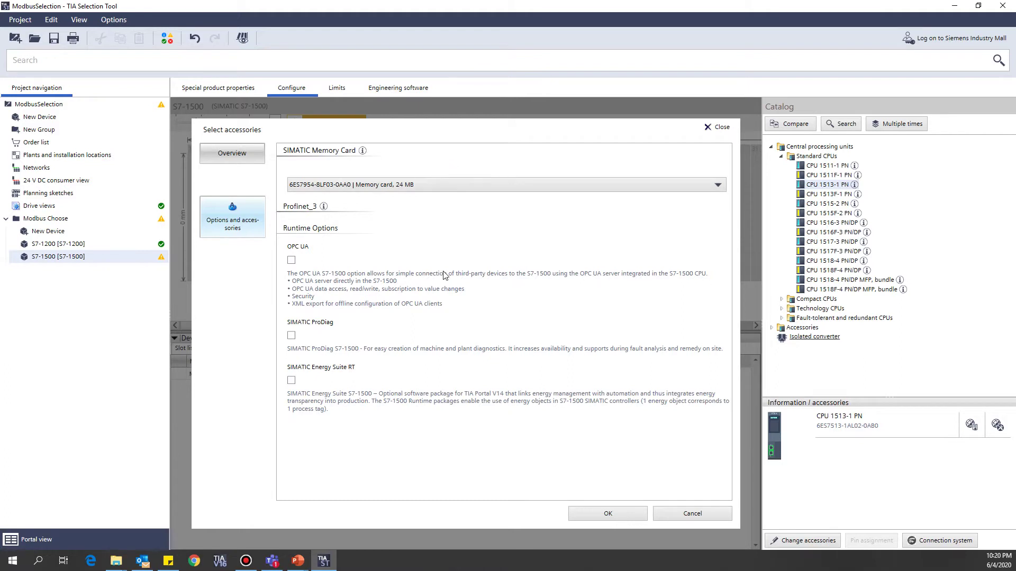
left_click(608, 516)
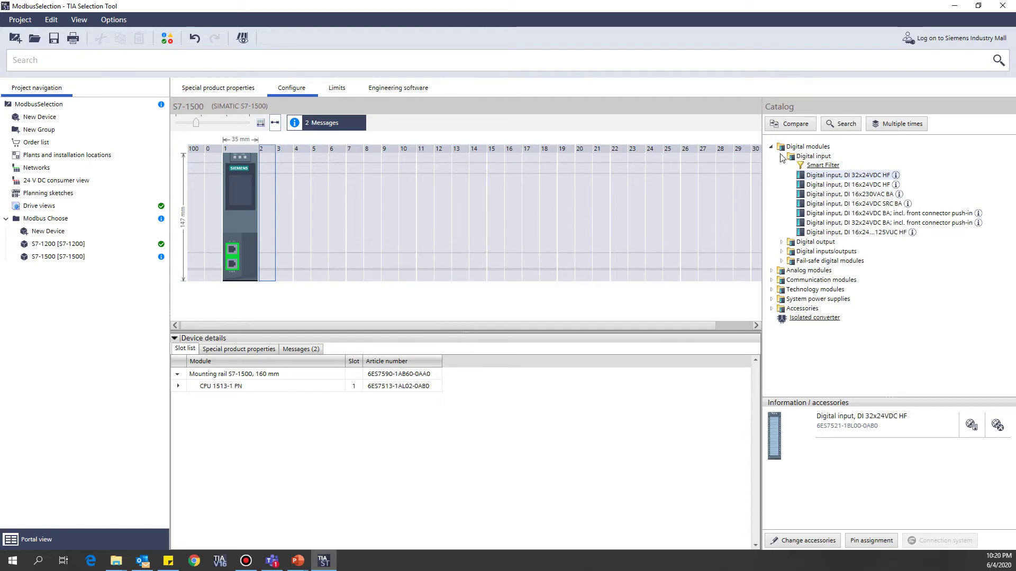
- Examine the Basic and High Feature variants of the point-to-point communication modules in the S7-1500 catalog
left_click(782, 157)
left_click(771, 205)
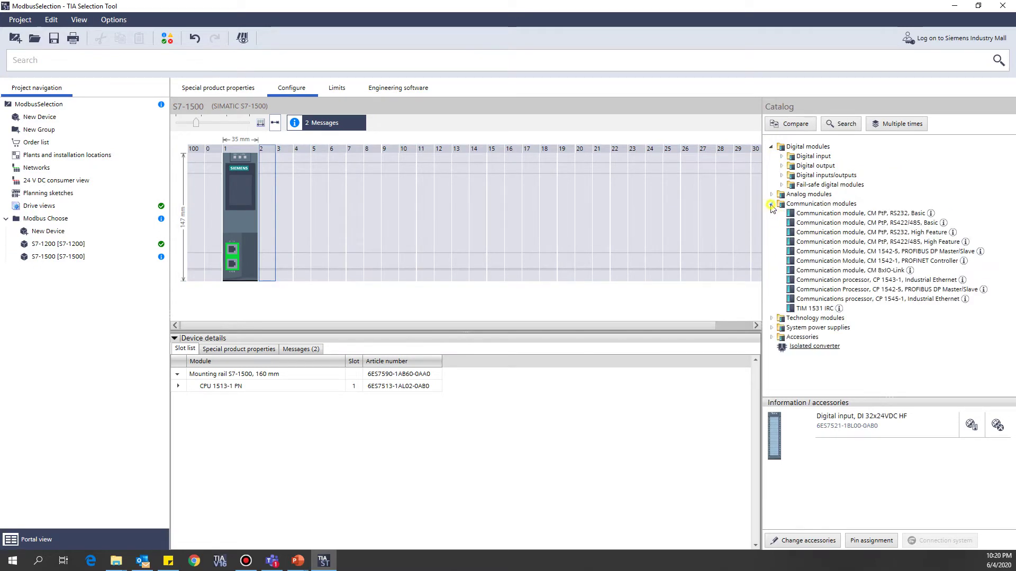
left_click(808, 205)
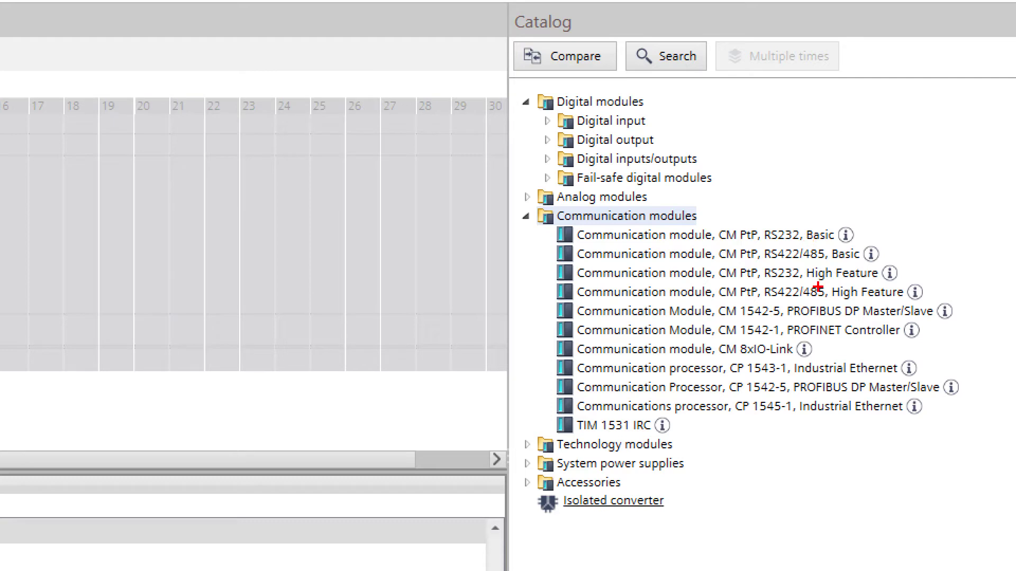
left_click_drag(818, 279, 873, 275)
mouse_move(795, 240)
left_mouse_down()
mouse_move(877, 243)
mouse_move(876, 255)
left_mouse_up()
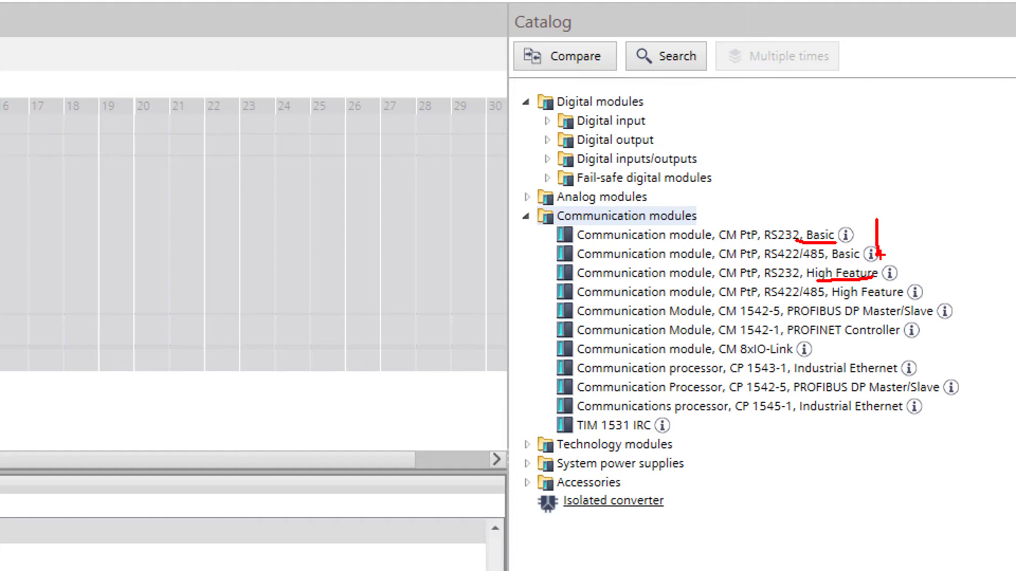
key("Escape")
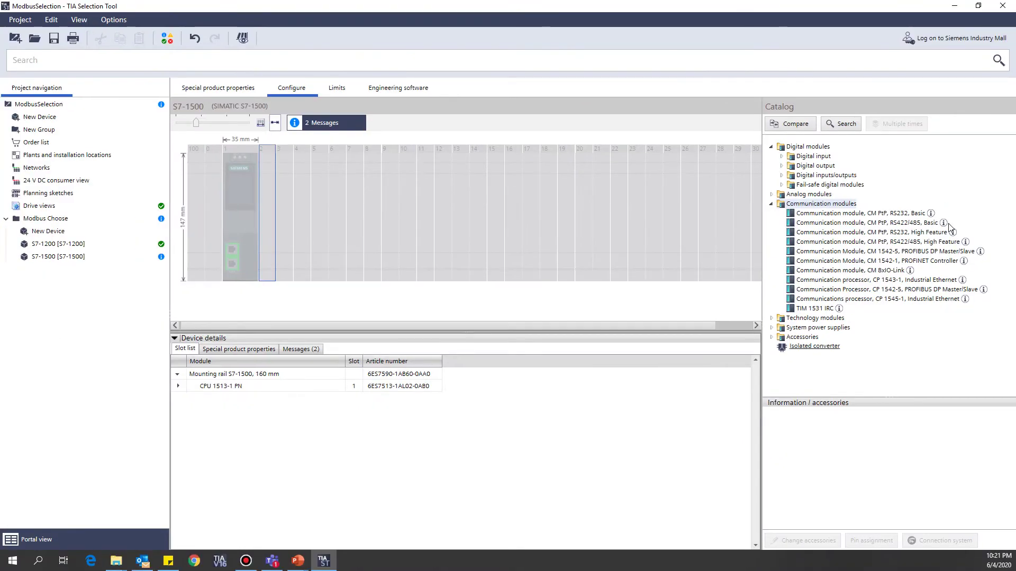
- Compare the technical differences between the CM PtP RS422/485 High Feature and Basic modules, then clear the comparison selection
left_click(932, 244)
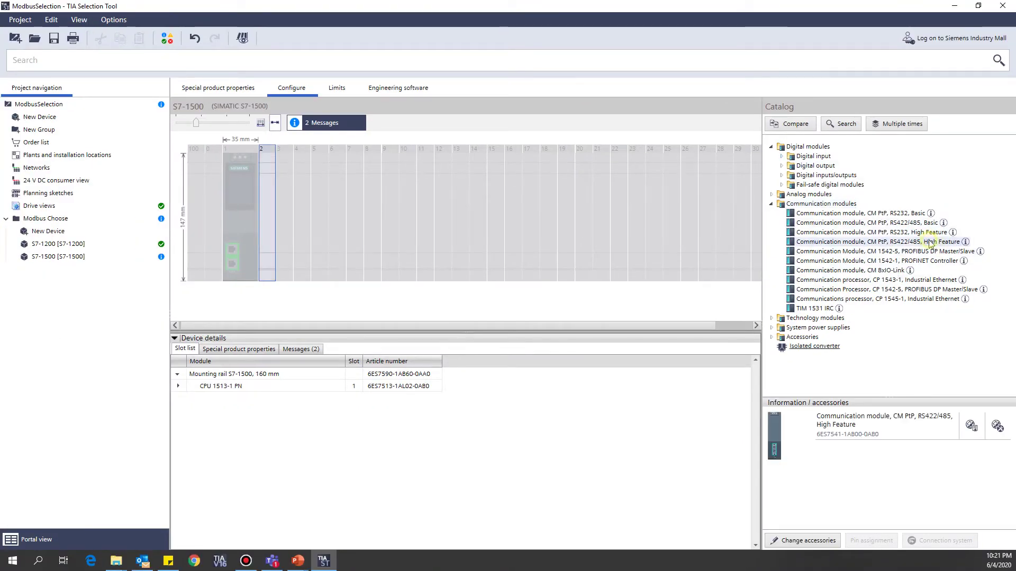
left_click(784, 127)
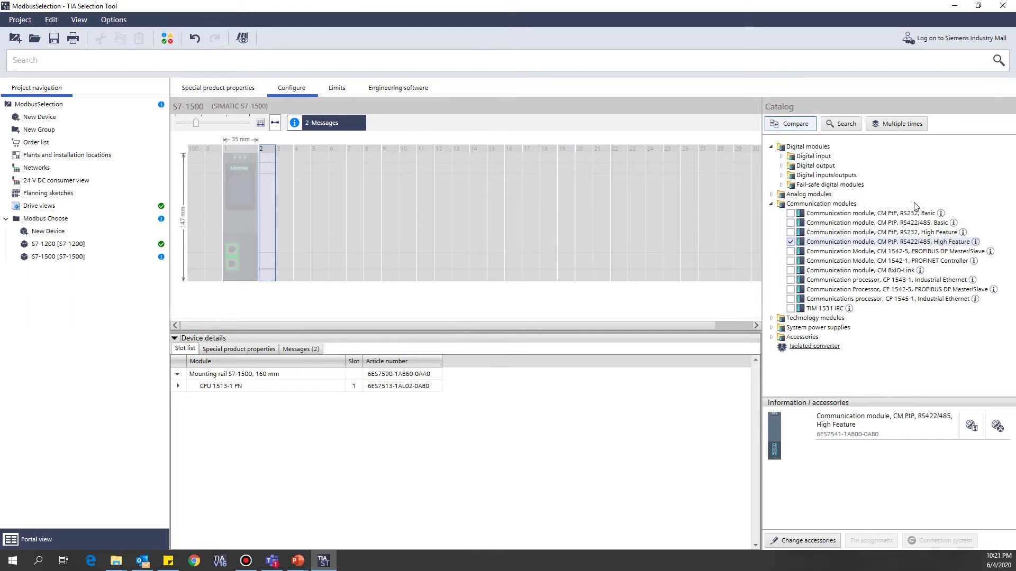
left_click(790, 222)
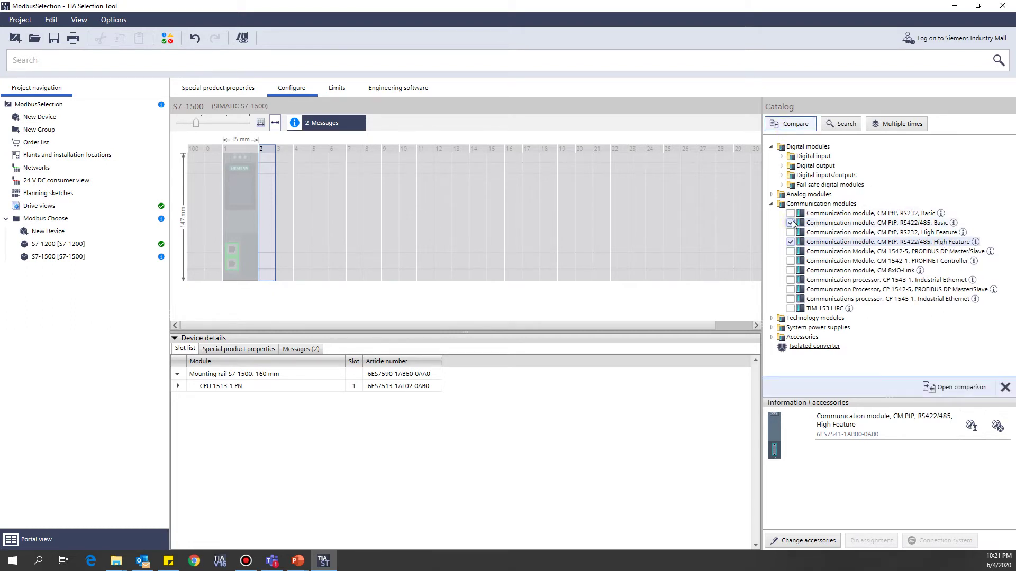
left_click(947, 388)
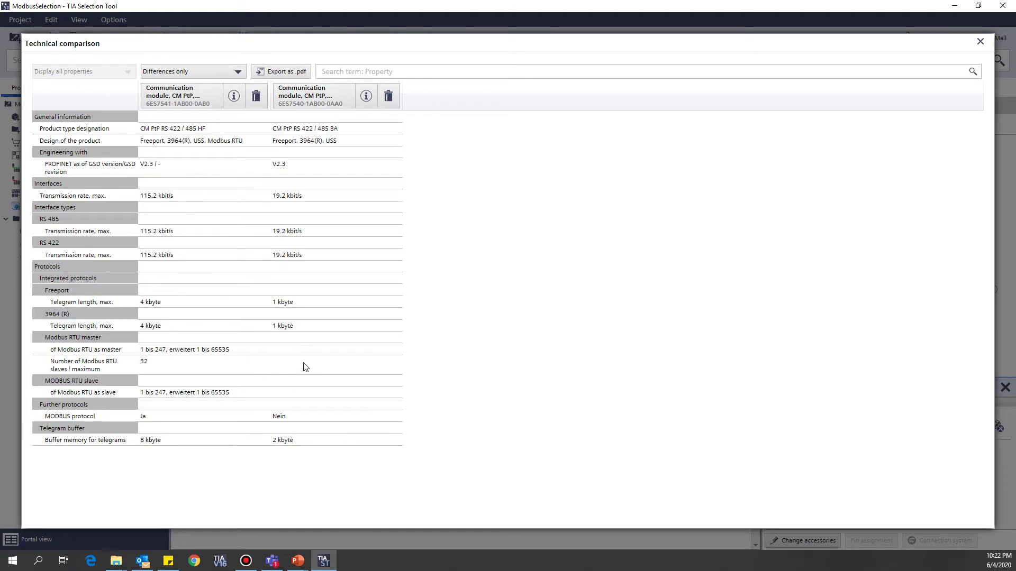
left_click(979, 42)
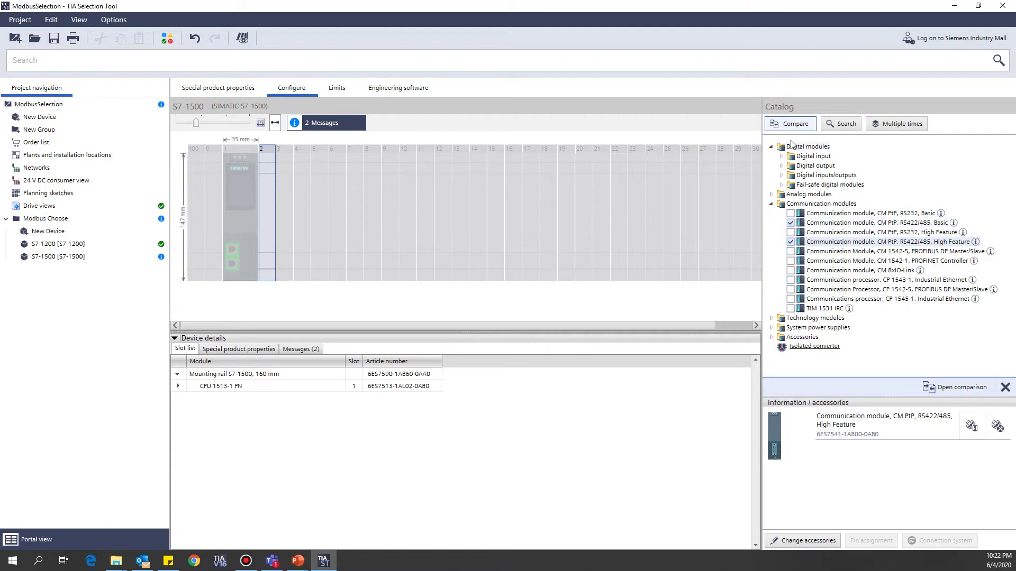
left_click(790, 242)
left_click(789, 222)
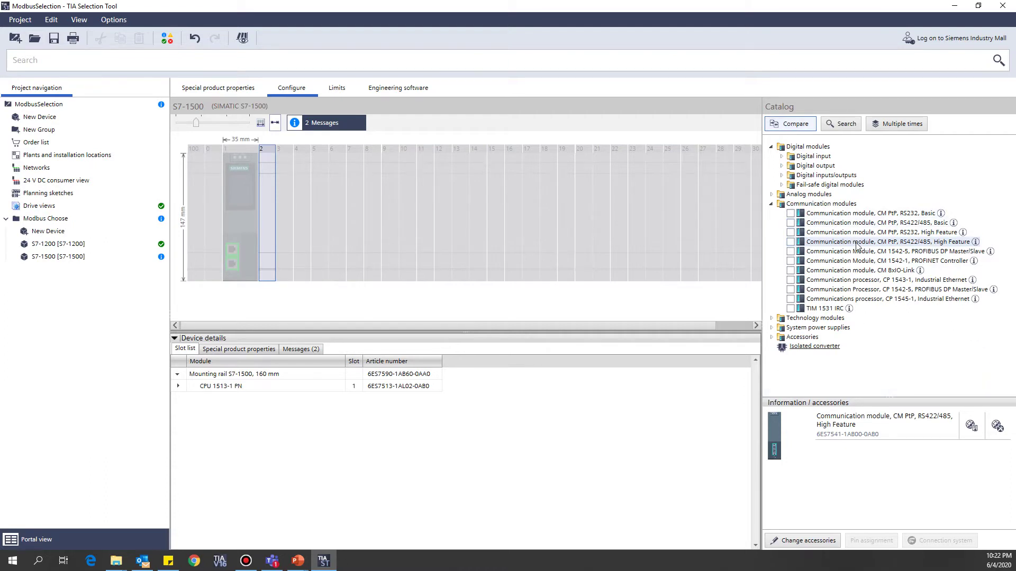
left_click(791, 124)
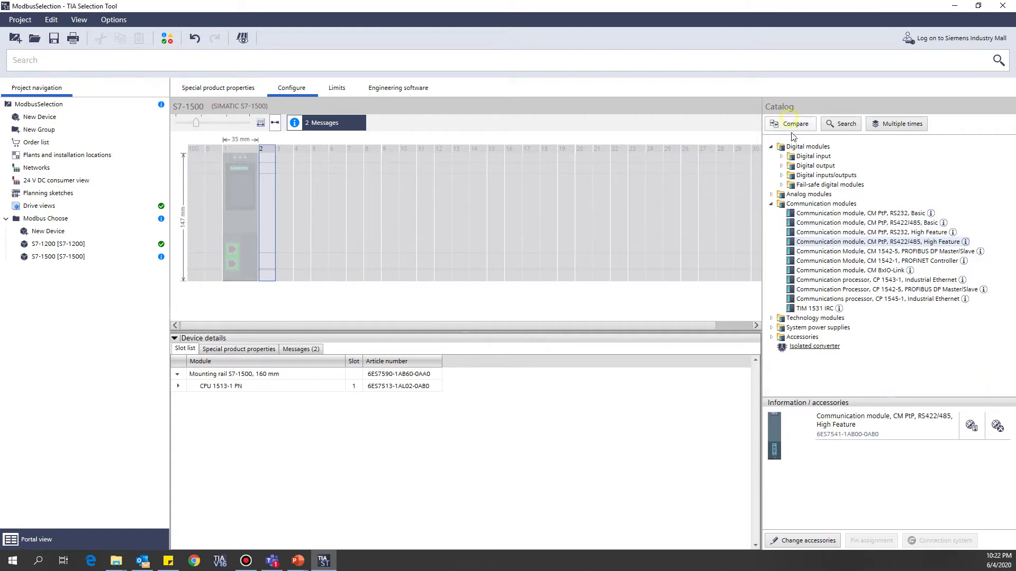
- Place the communication module CM PtP, RS422/485, High Feature in slot 2 beside the CPU without a cable, and select it
left_click_drag(873, 244, 268, 174)
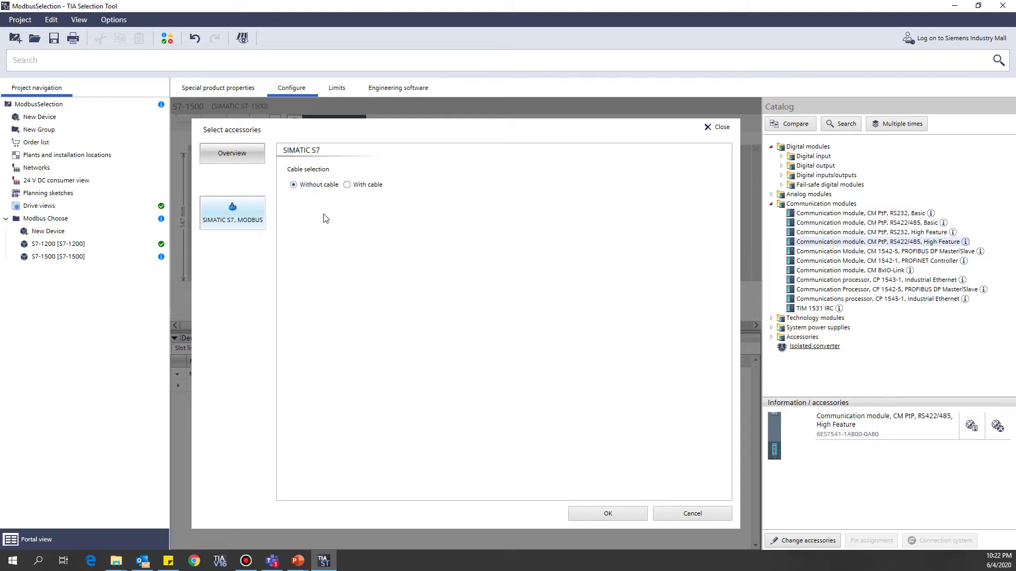
left_click(715, 129)
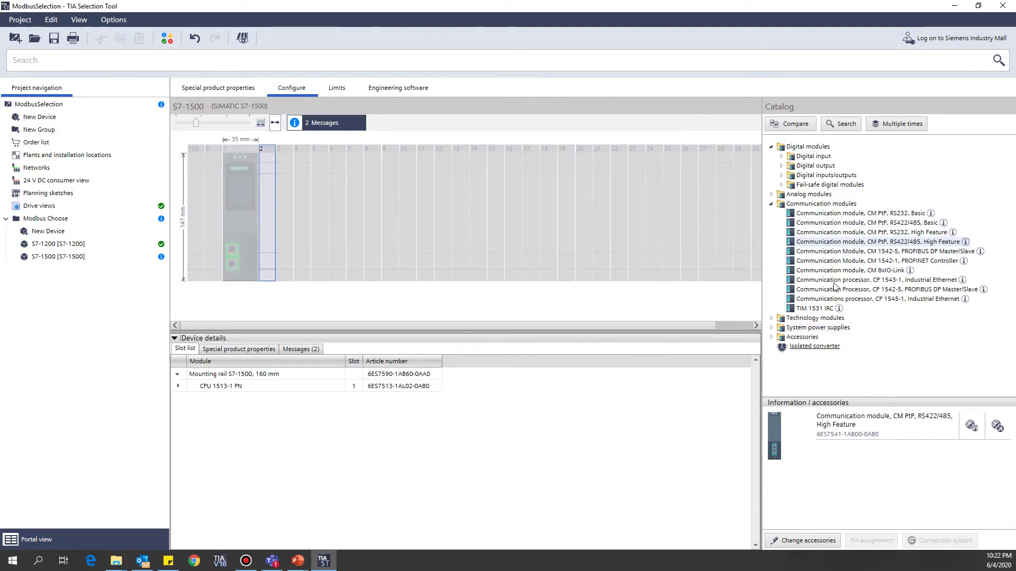
left_click_drag(846, 246, 269, 194)
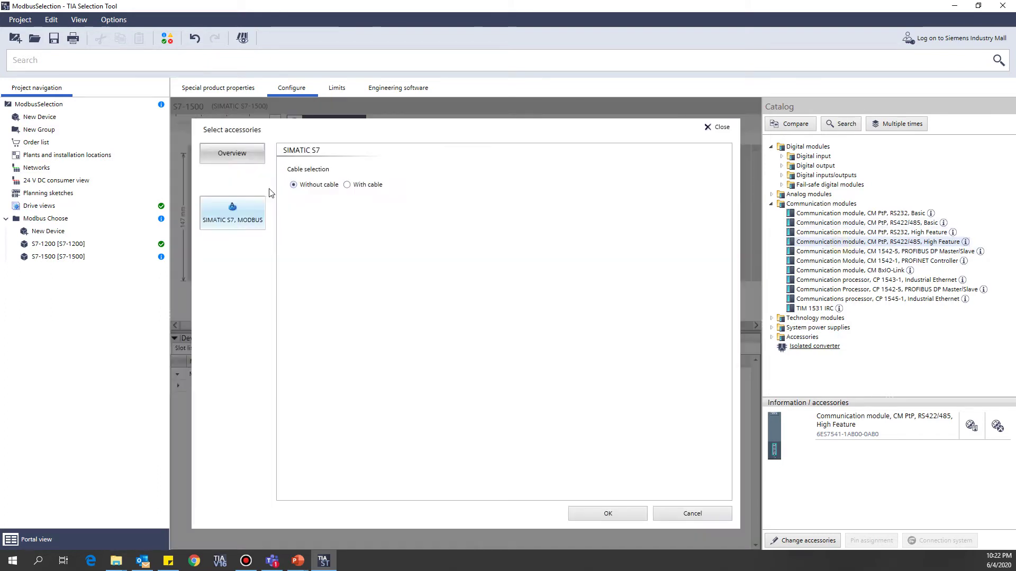
left_click(579, 516)
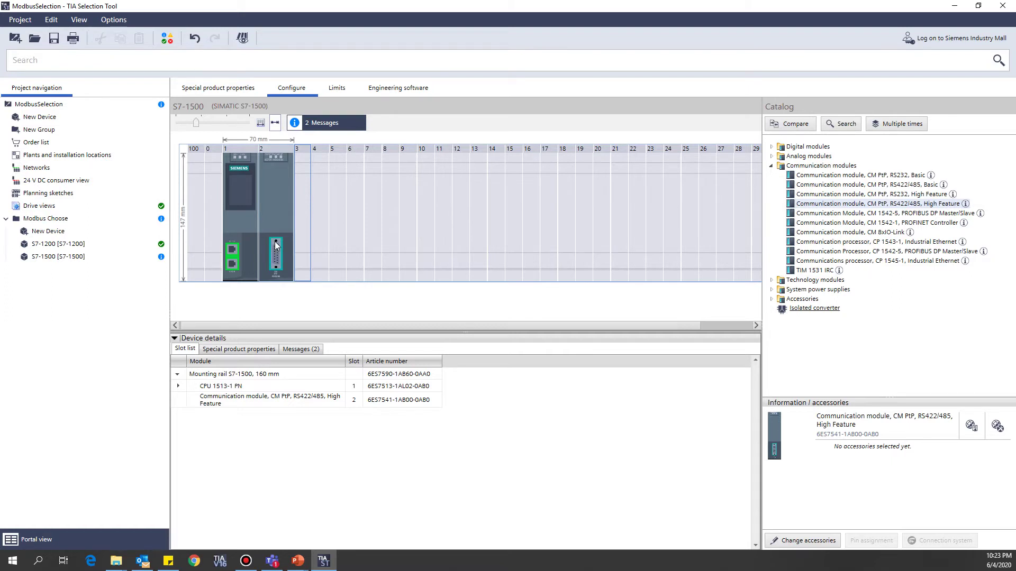
left_click(275, 255)
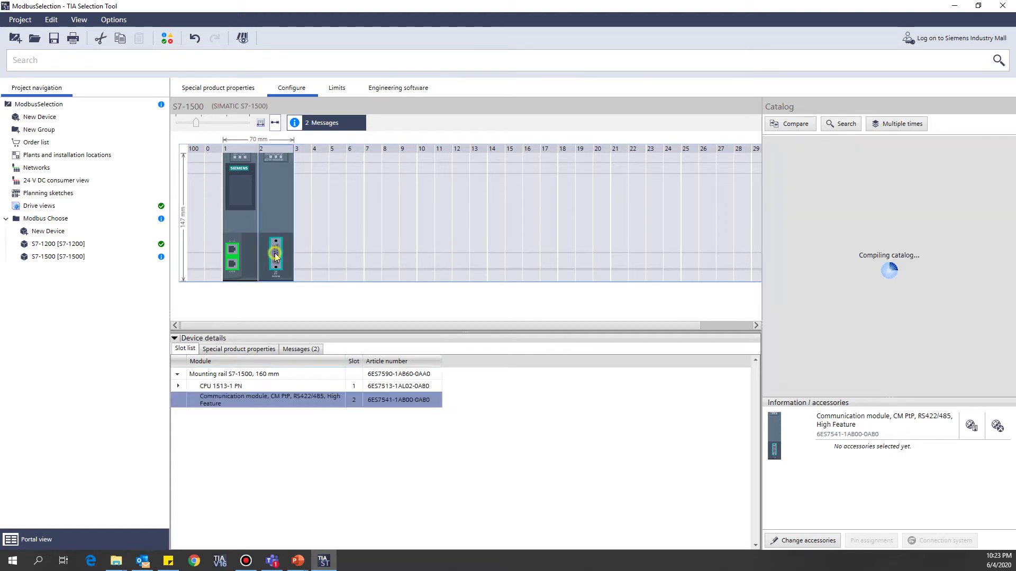
- Change the accessories of the CM PtP RS422/485 High Feature module in slot 2 to include the S7 CABLE, RS422/485, 10M
left_click(275, 255)
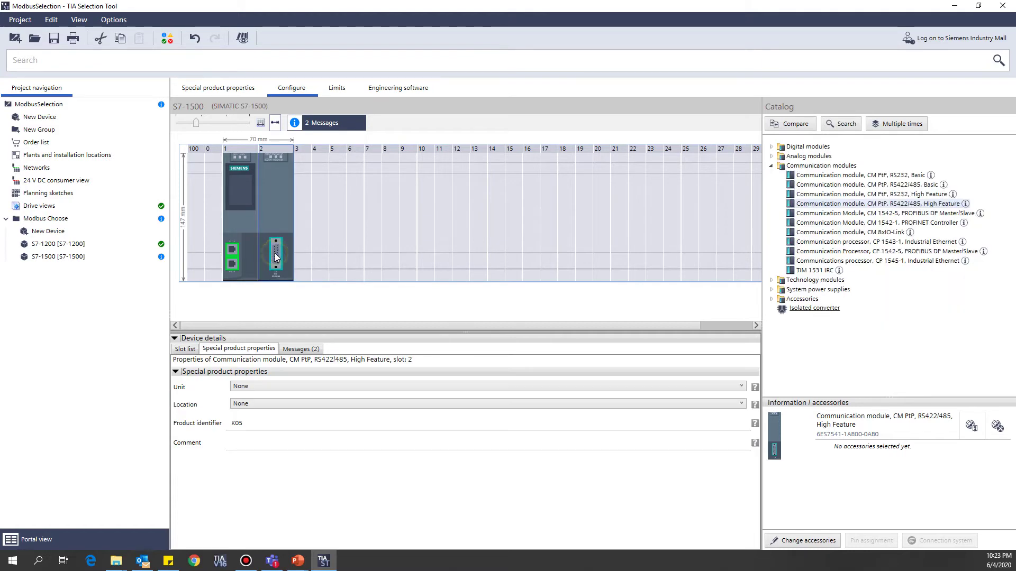
right_click(273, 198)
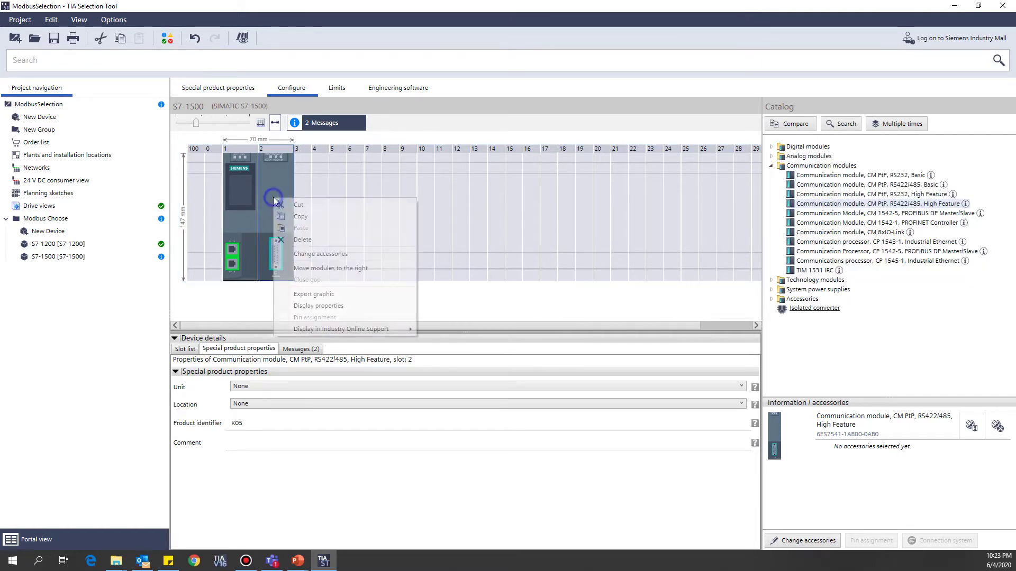
left_click(295, 255)
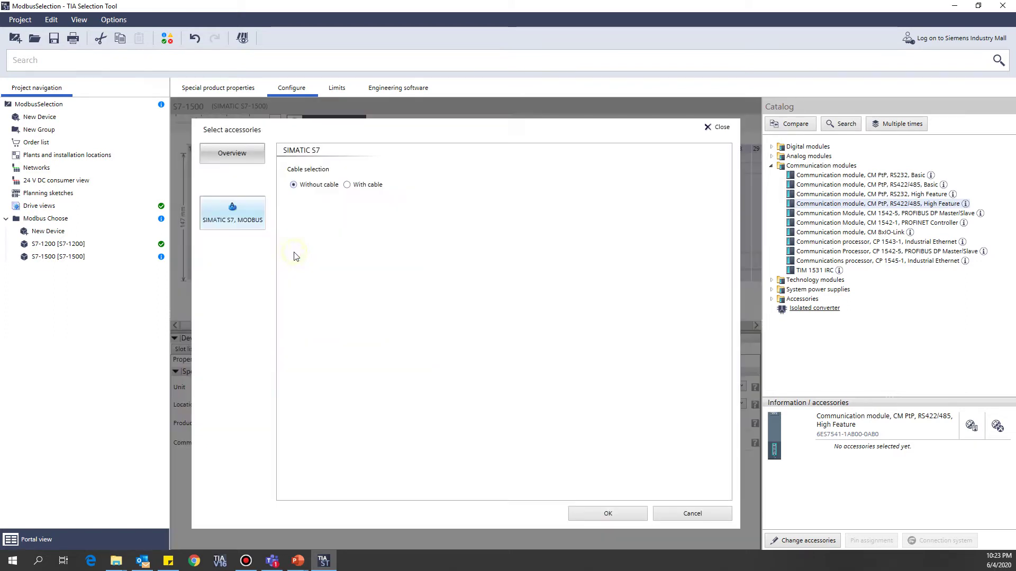
left_click(347, 185)
left_click(458, 213)
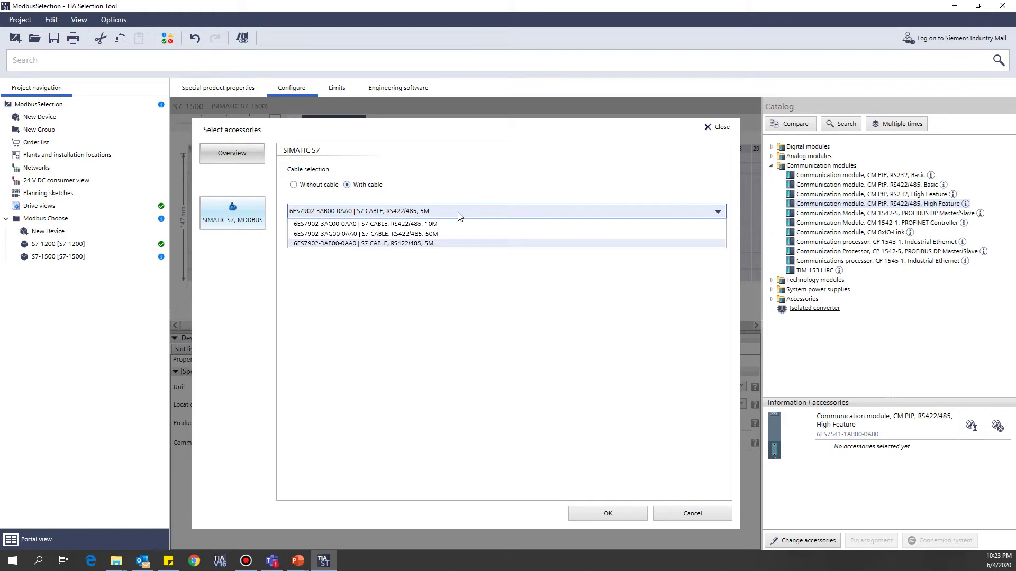
left_click(445, 213)
left_click(440, 212)
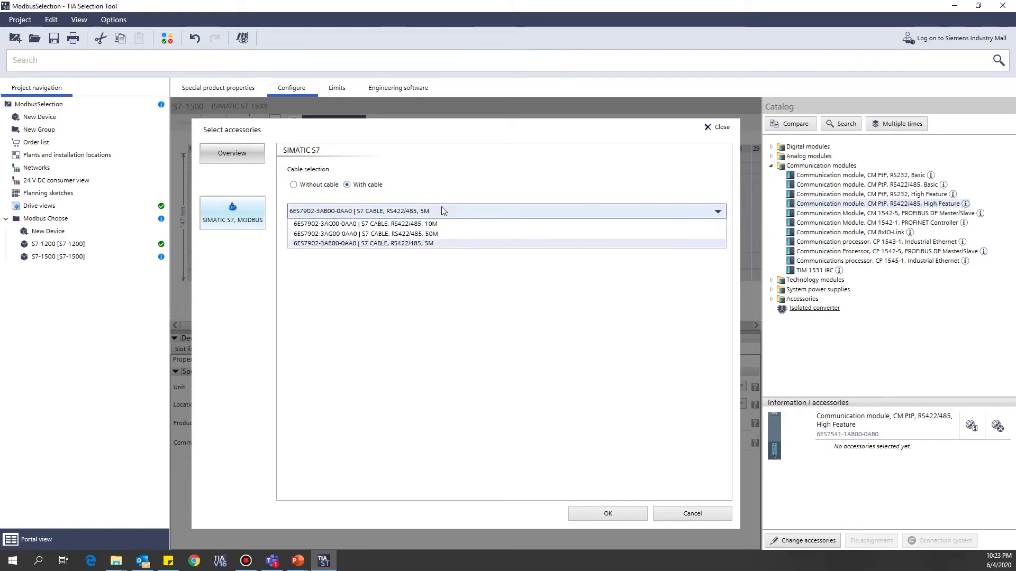
left_click(416, 225)
left_click(592, 513)
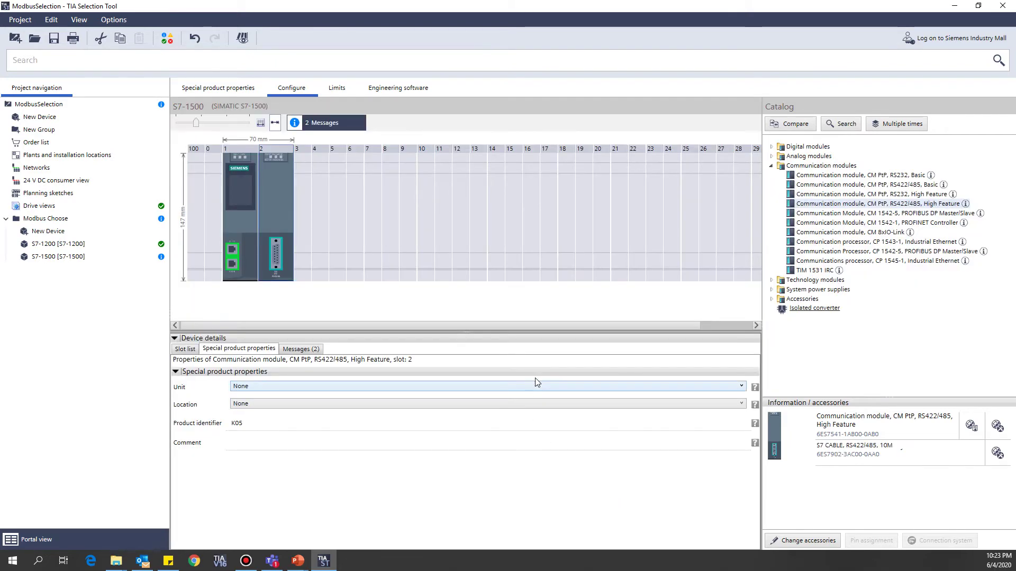
left_click(557, 252)
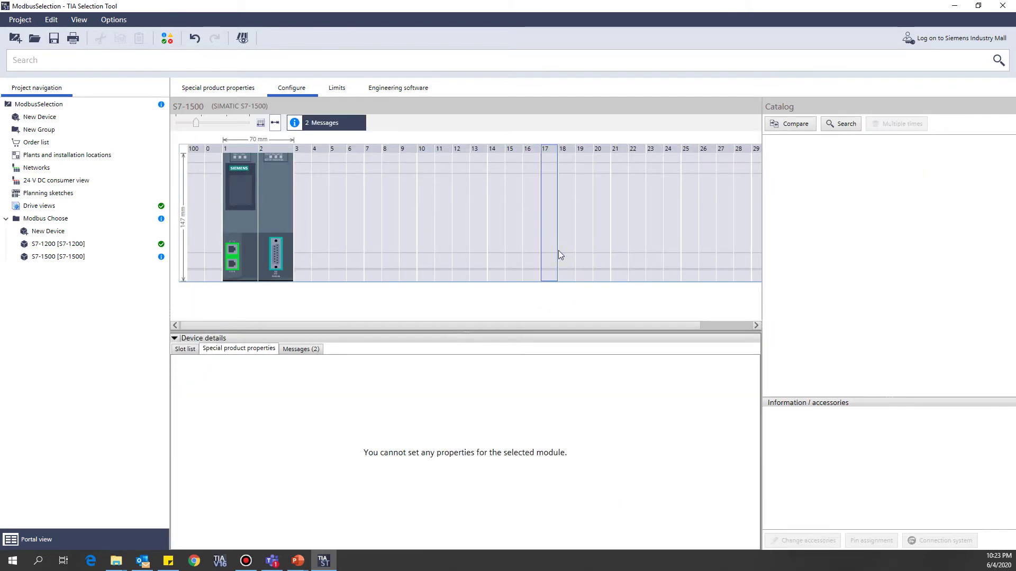
- Review the communication module's added cable and both article numbers in the S7-1500 slot list
left_click(277, 195)
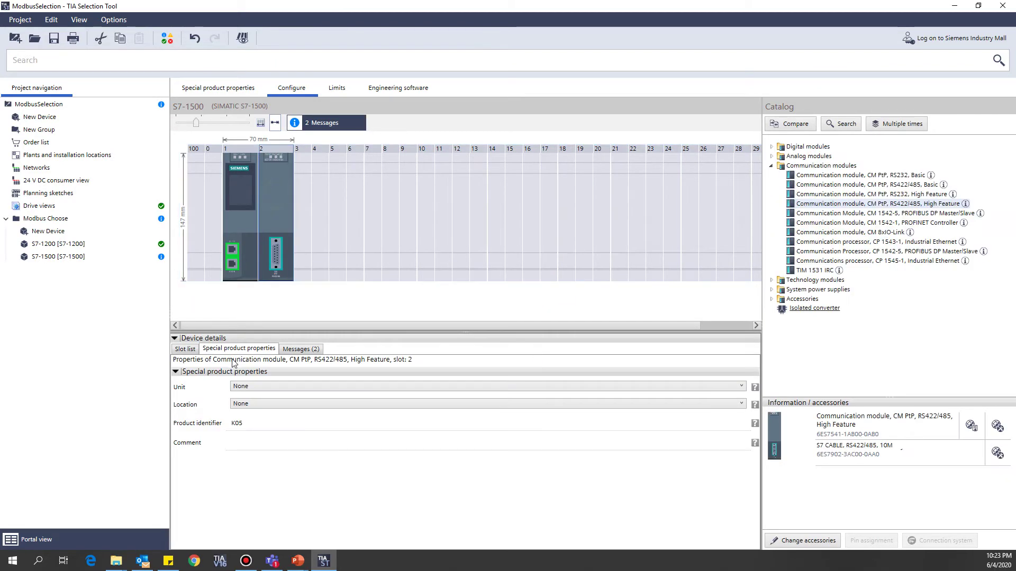
left_click(185, 348)
left_click(177, 399)
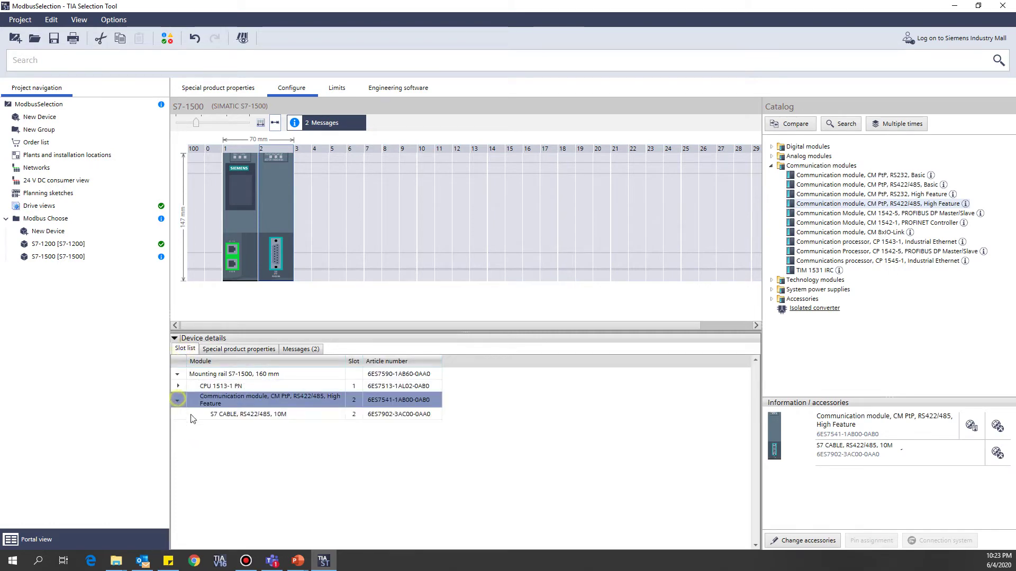
left_click(280, 414)
left_click(400, 414)
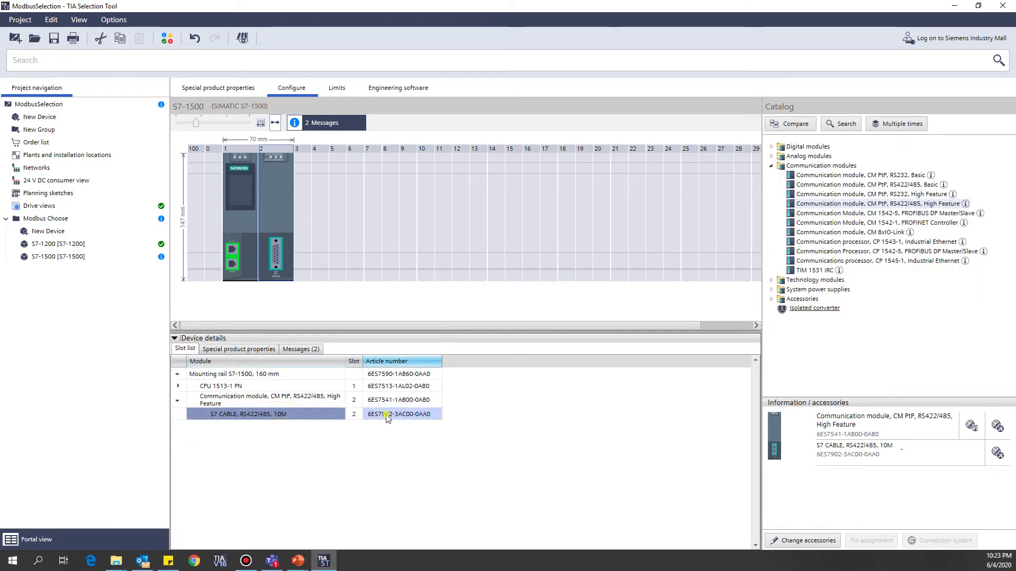
left_click(417, 403)
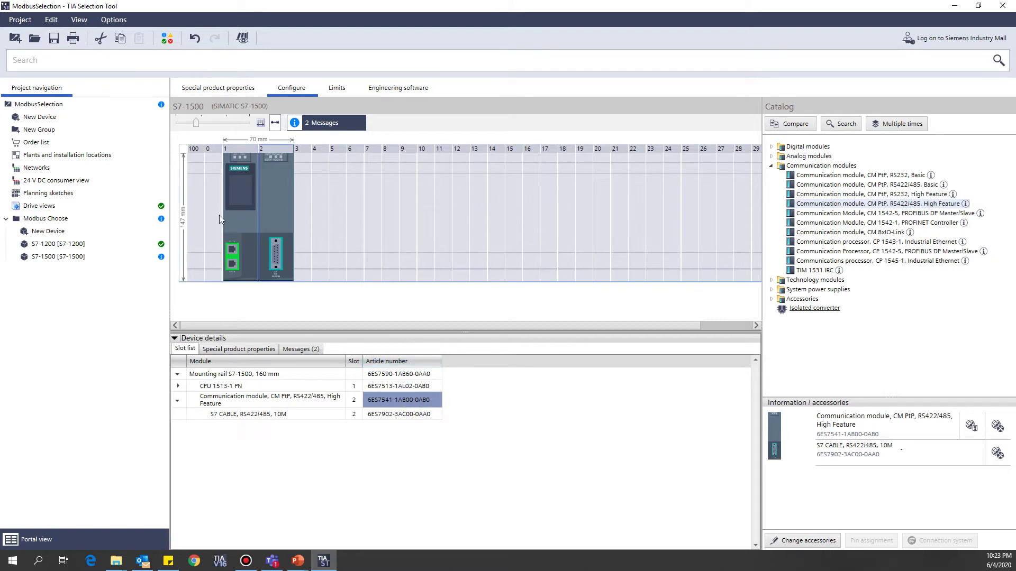
- Place the load current supply PM 70W, 120/230 V AC, 24 V DC, 3 A in slot 100 of the S7-1500 station
left_click(201, 205)
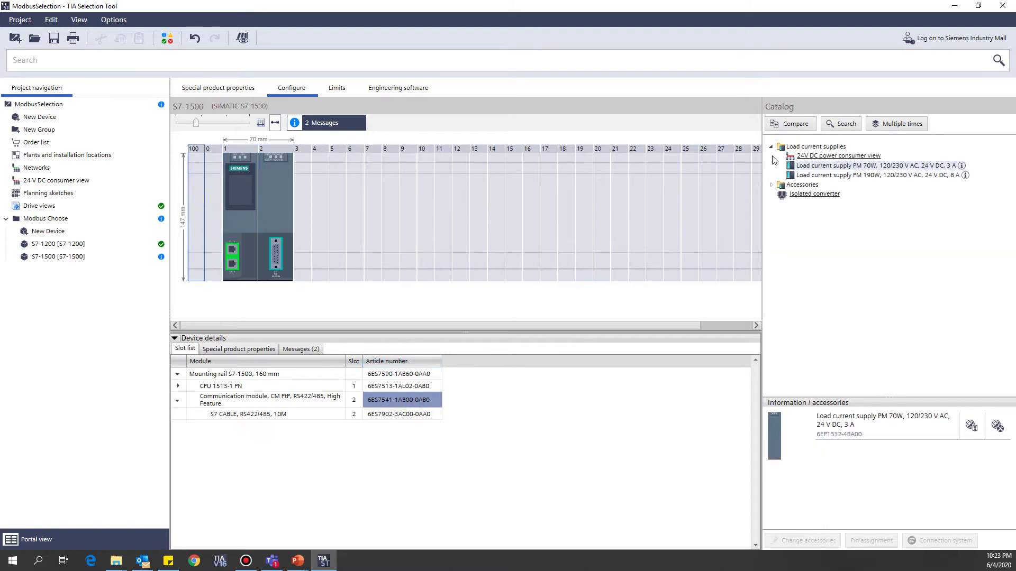
left_click_drag(878, 175, 195, 194)
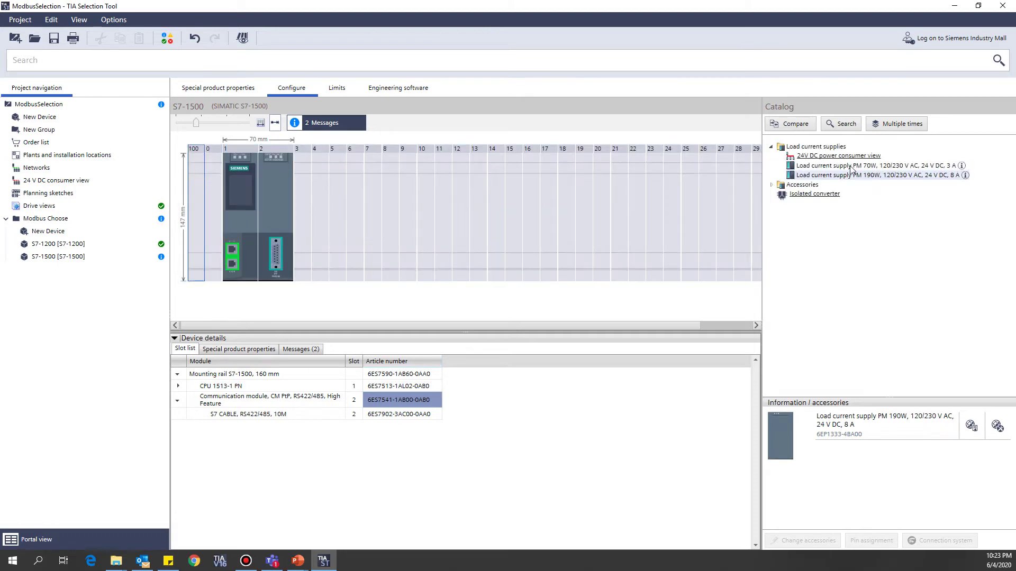
left_click_drag(857, 166, 200, 195)
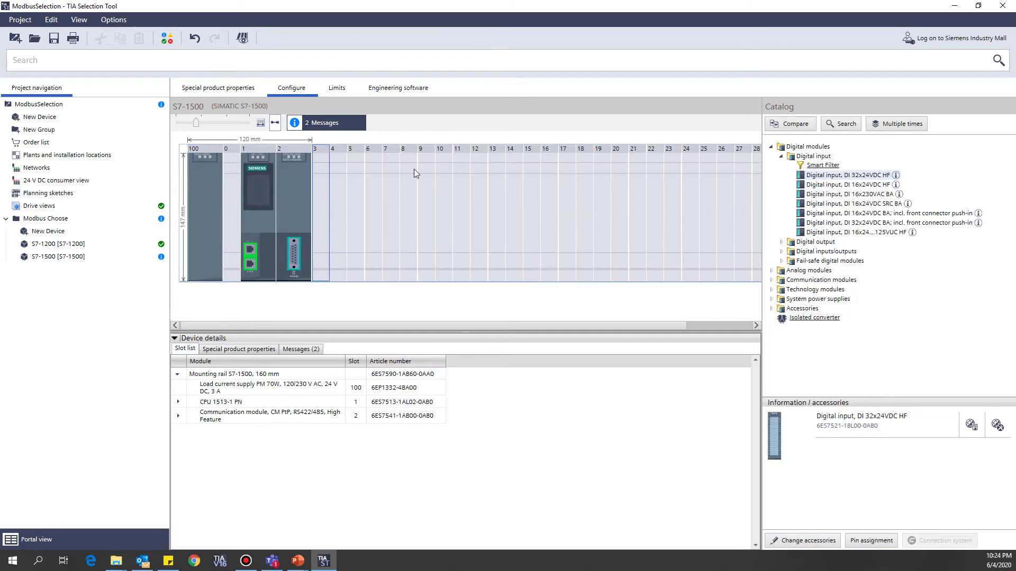
- Add a SIMATIC S7-300 controller to the Modbus Choose group and open its hardware configuration
left_click(53, 236)
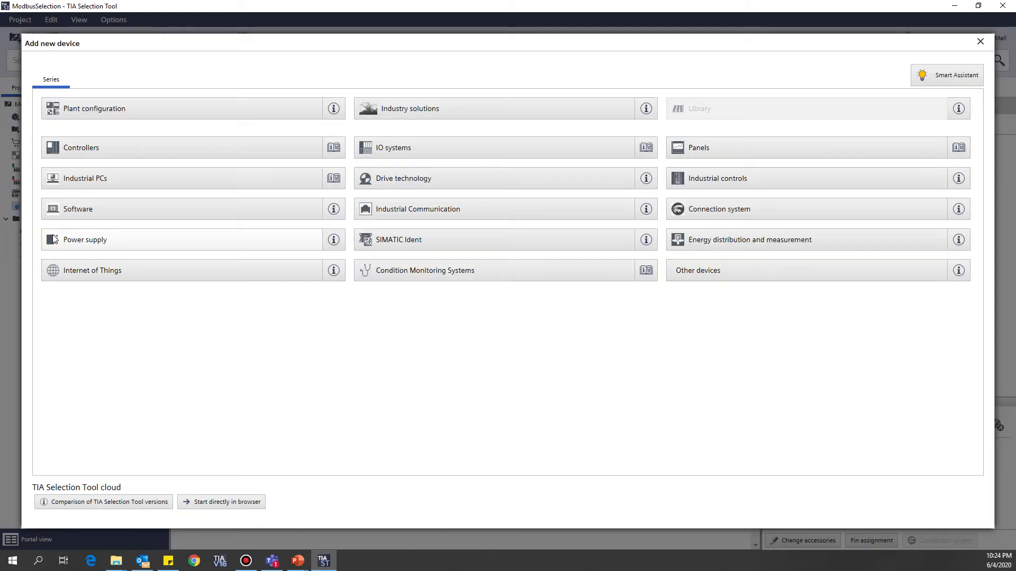
left_click(113, 154)
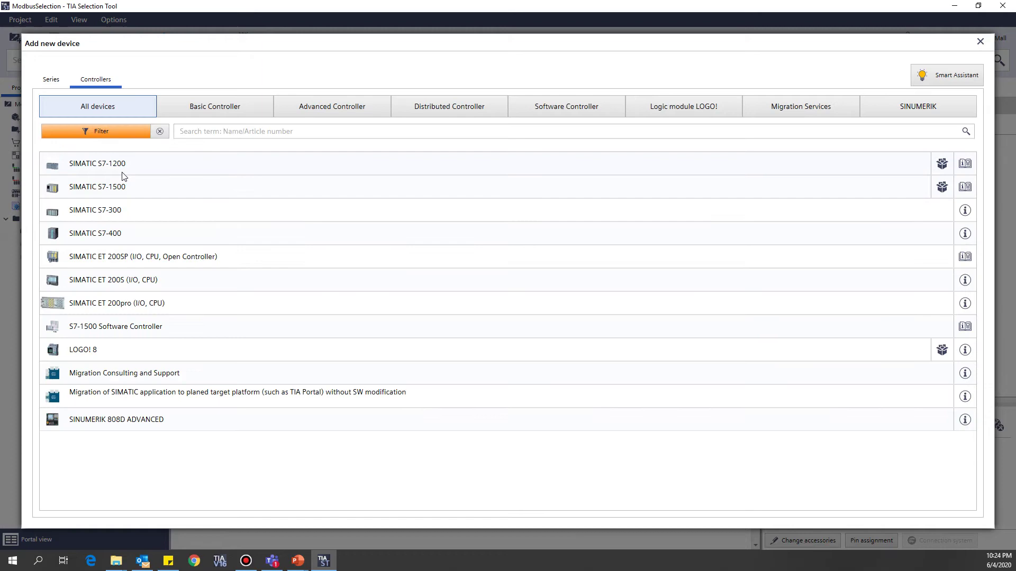
left_click(106, 209)
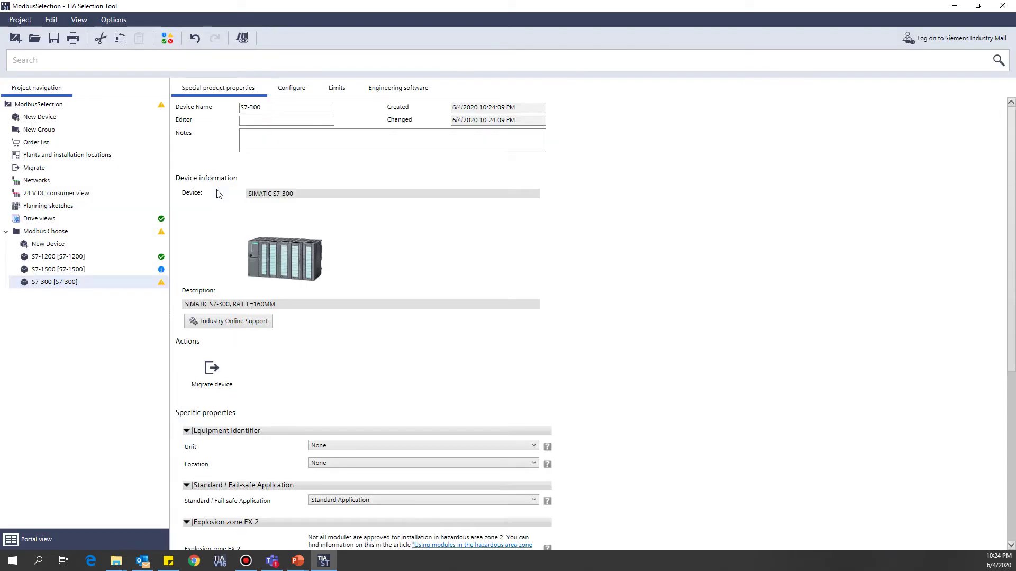
left_click(298, 90)
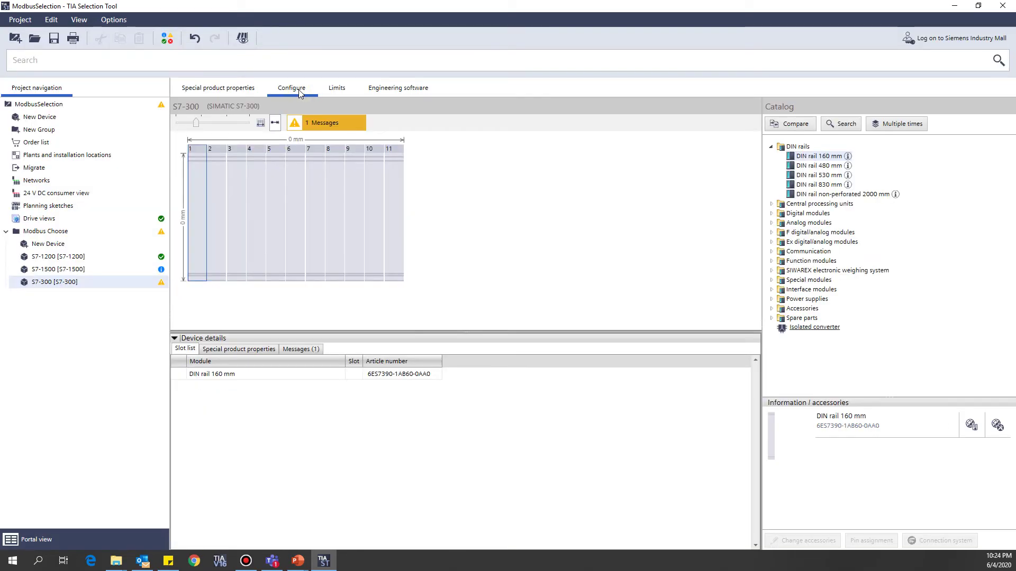
- Place a standard CPU 315-2 PN/DP in slot 2 of the S7-300 rail with the 512 KB Micro Memory Card
left_click(771, 204)
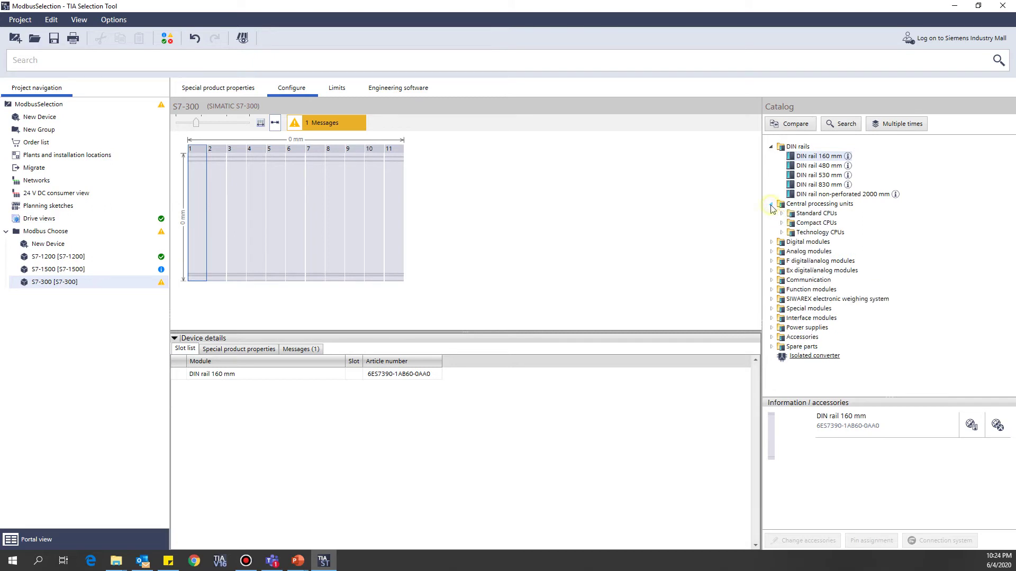
left_click(781, 213)
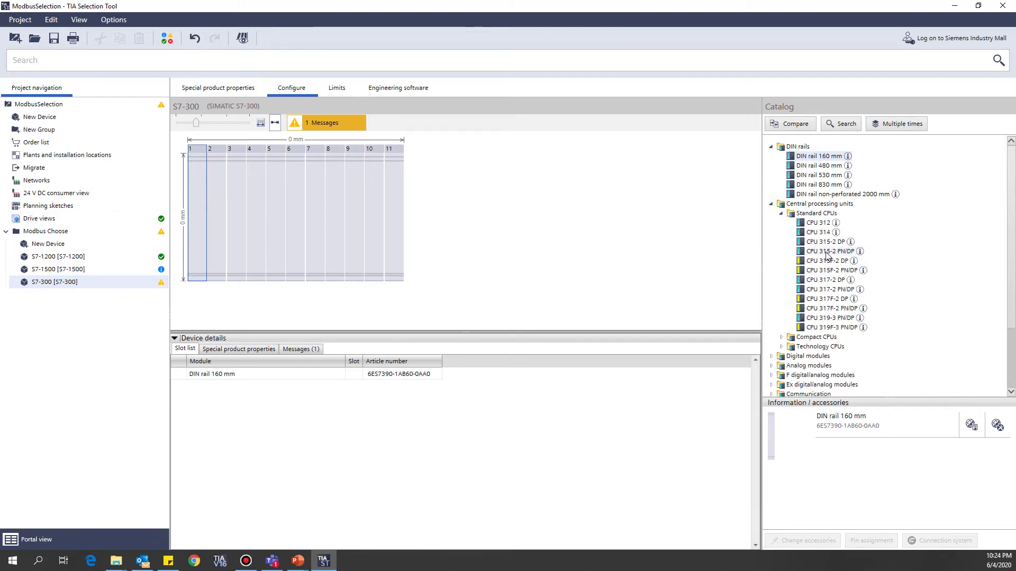
left_click_drag(828, 251, 218, 190)
left_click(414, 185)
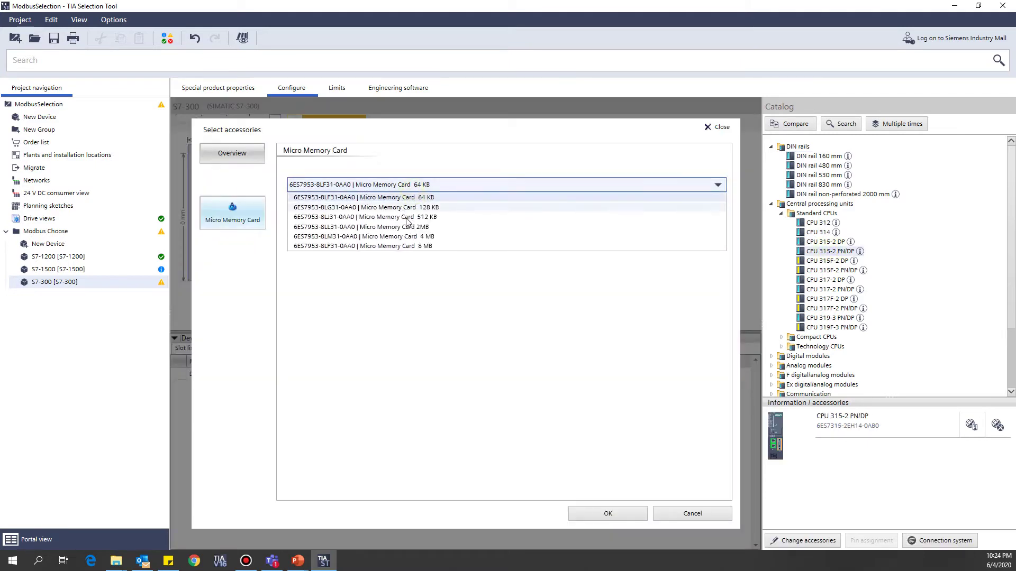
left_click(413, 218)
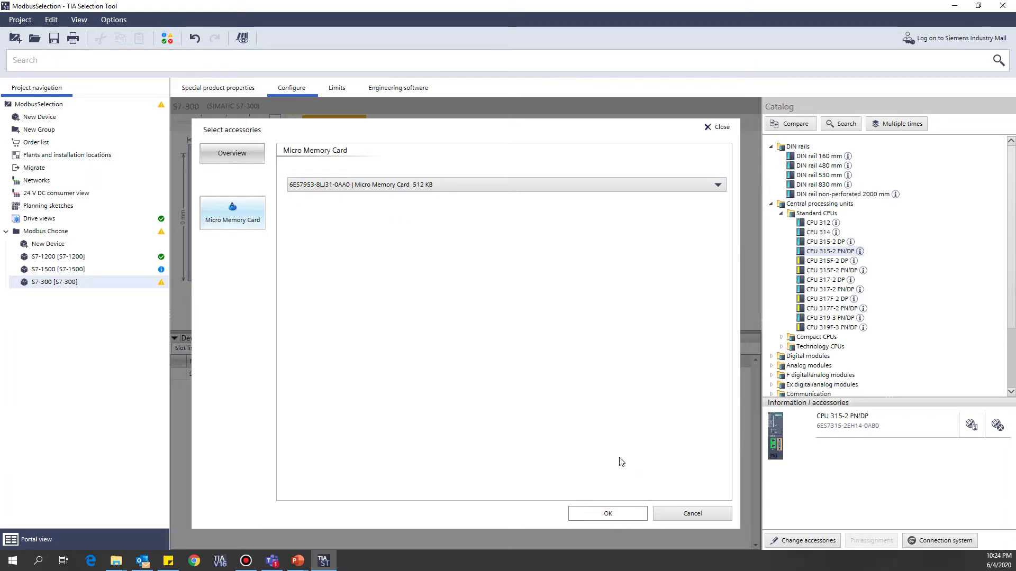
key("Return")
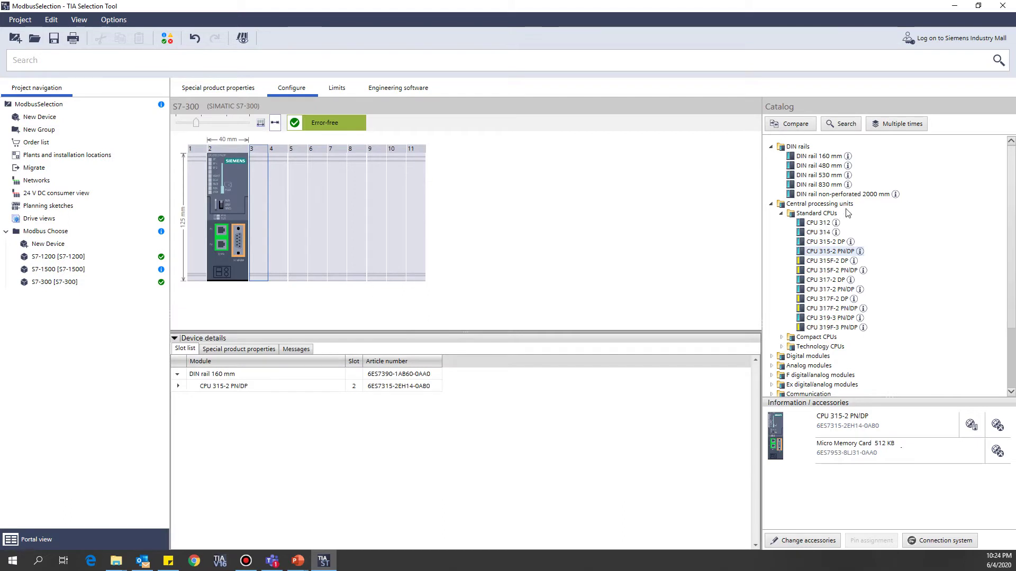
- Examine the CP 340 and CP 341 serial communication processor variants in the S7-300 catalog
left_click(781, 214)
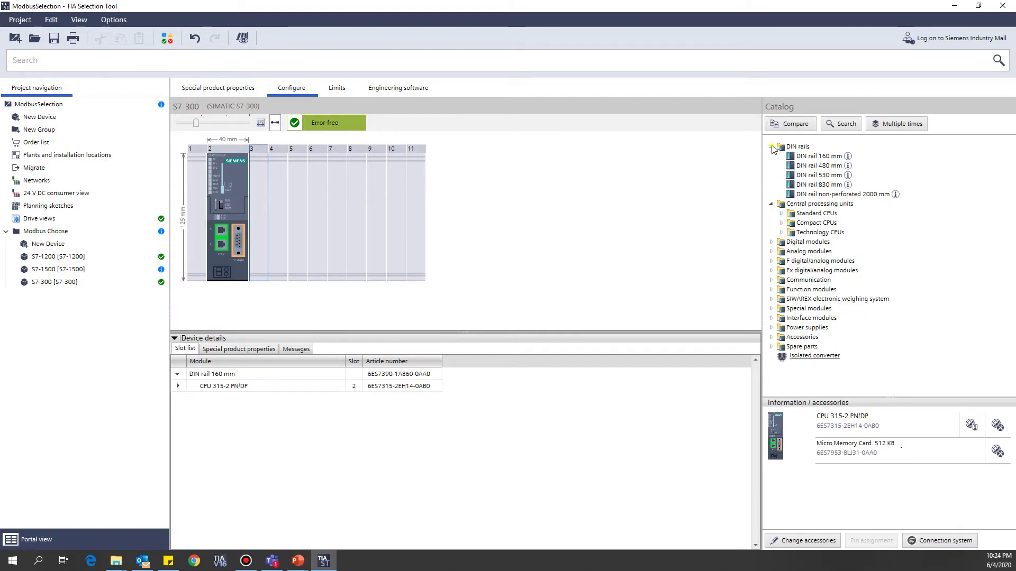
left_click(771, 146)
left_click(770, 157)
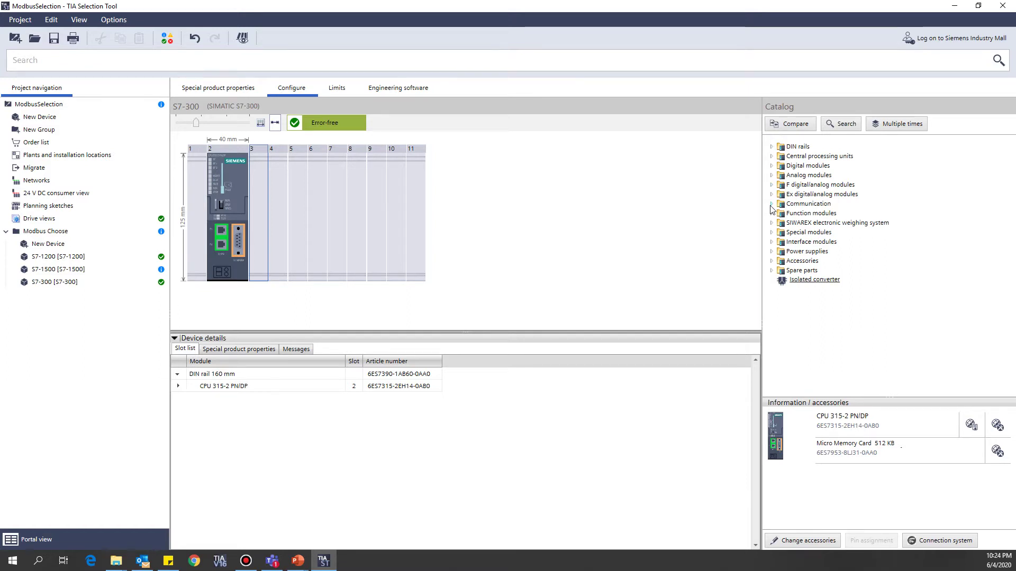
double_click(799, 204)
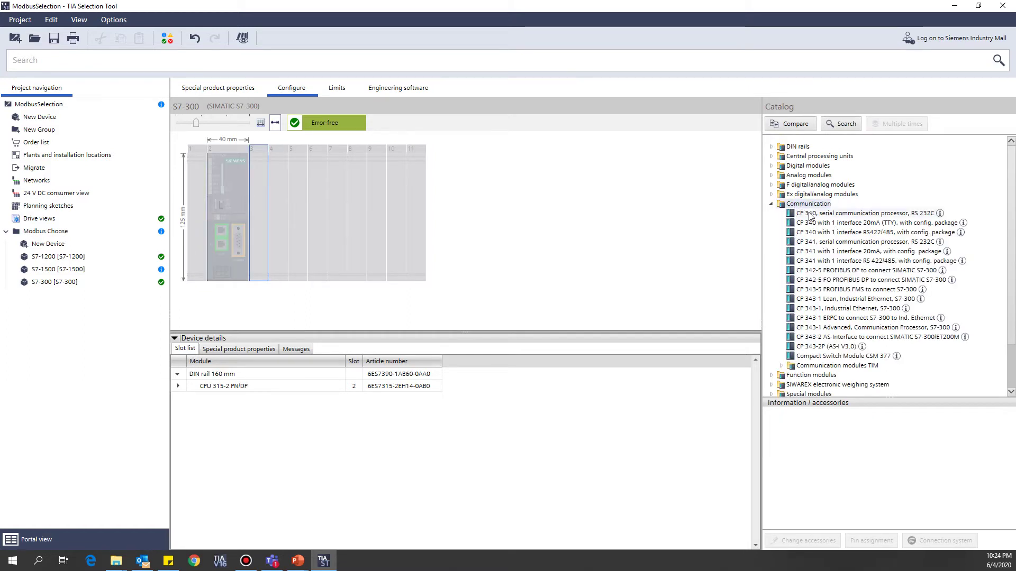
left_click(809, 214)
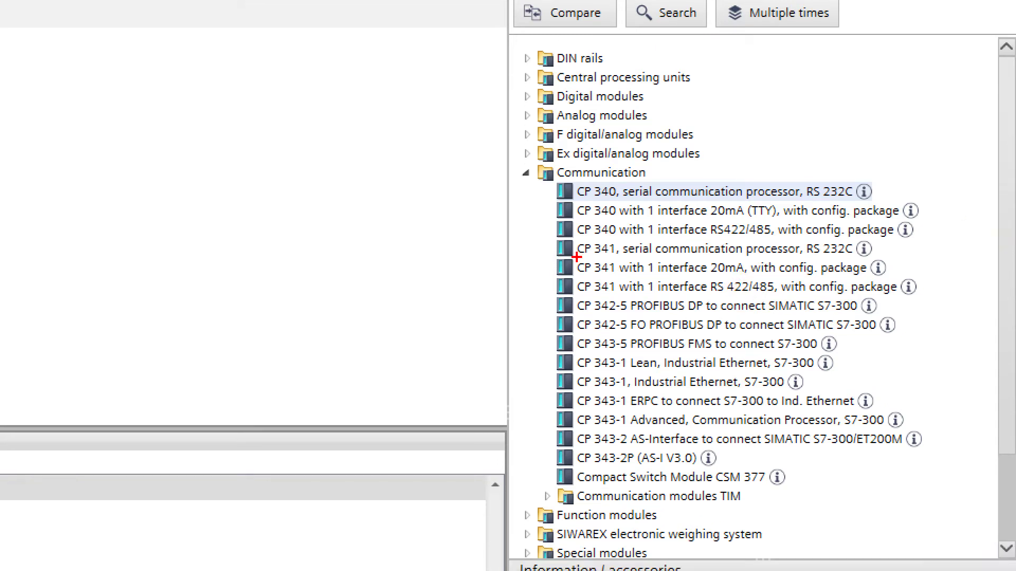
mouse_move(579, 258)
left_mouse_down()
mouse_move(613, 258)
mouse_move(589, 276)
mouse_move(616, 294)
left_mouse_up()
mouse_move(577, 188)
left_mouse_down()
mouse_move(559, 217)
mouse_move(570, 236)
left_mouse_up()
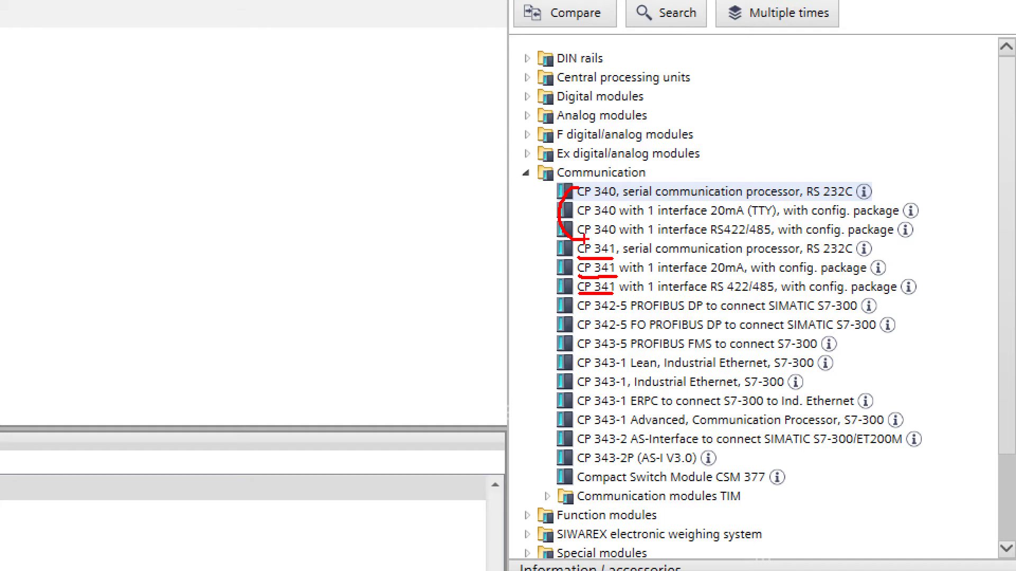
key("Escape")
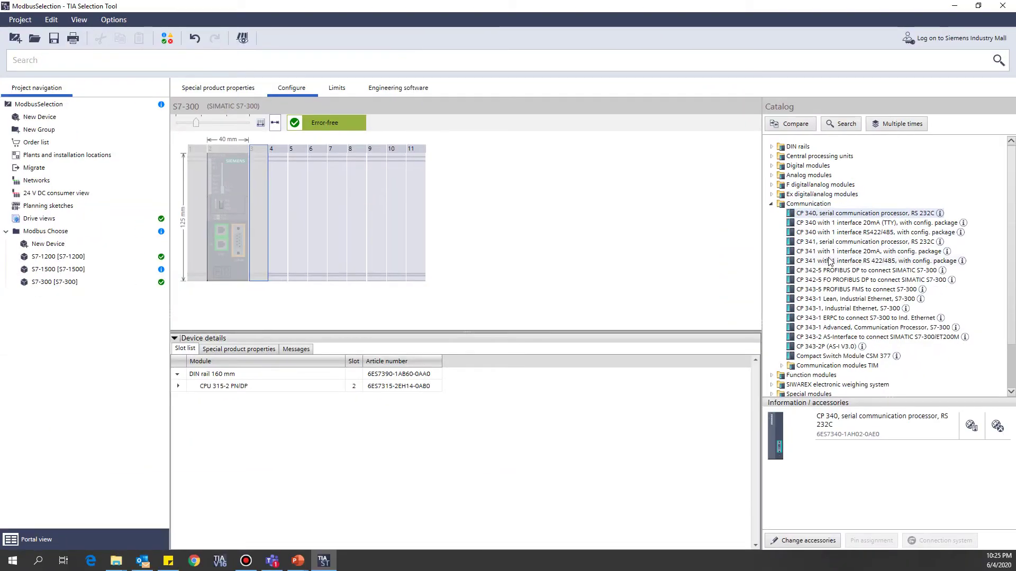
- Place the CP 341 with RS 422/485 interface in slot 4 of the S7-300 rail with the SIMATIC S7, Modbus Master V3.1 single license
left_click_drag(830, 261, 278, 193)
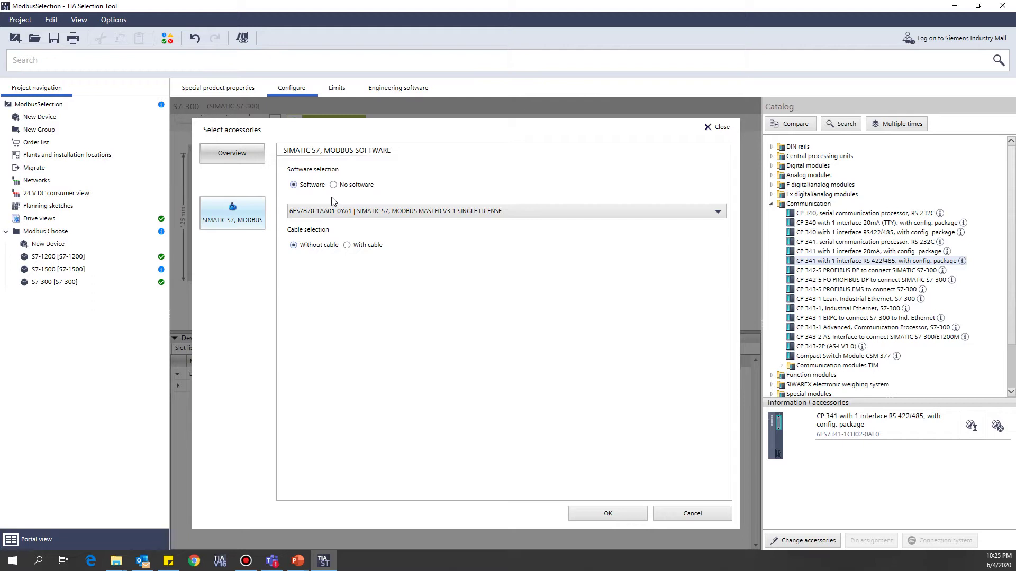
left_click(334, 185)
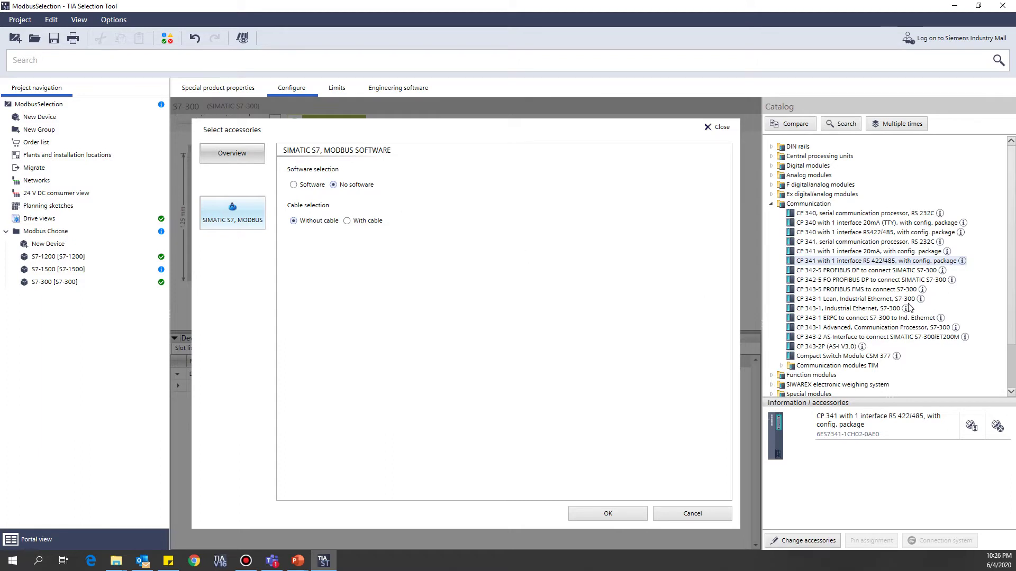
left_click(294, 184)
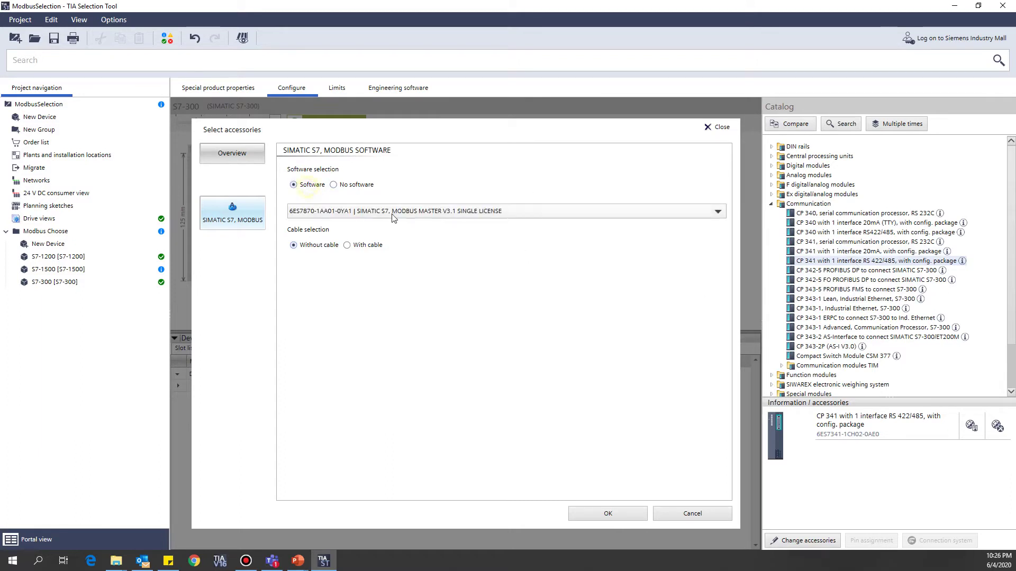
left_click(394, 214)
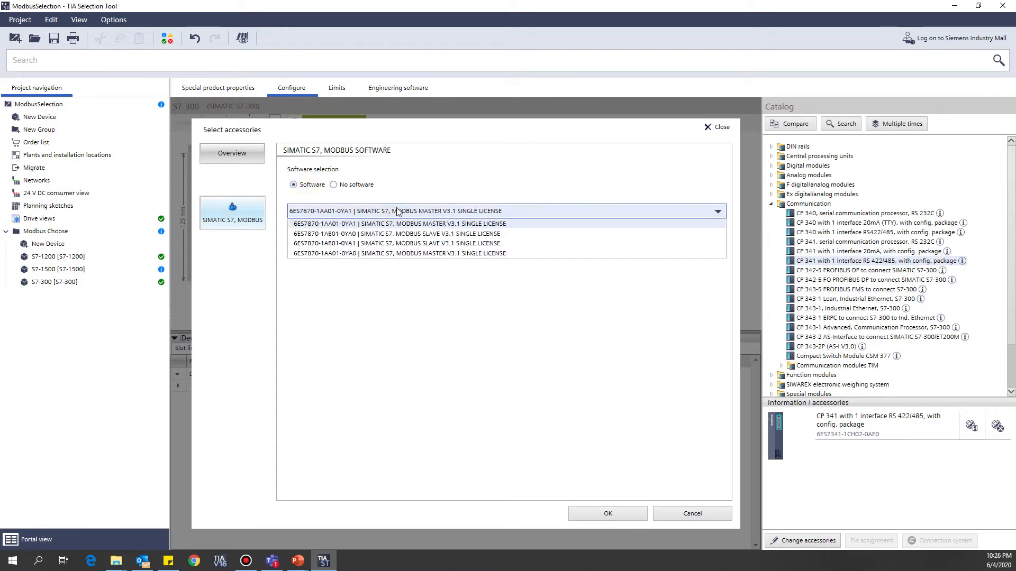
left_click(439, 189)
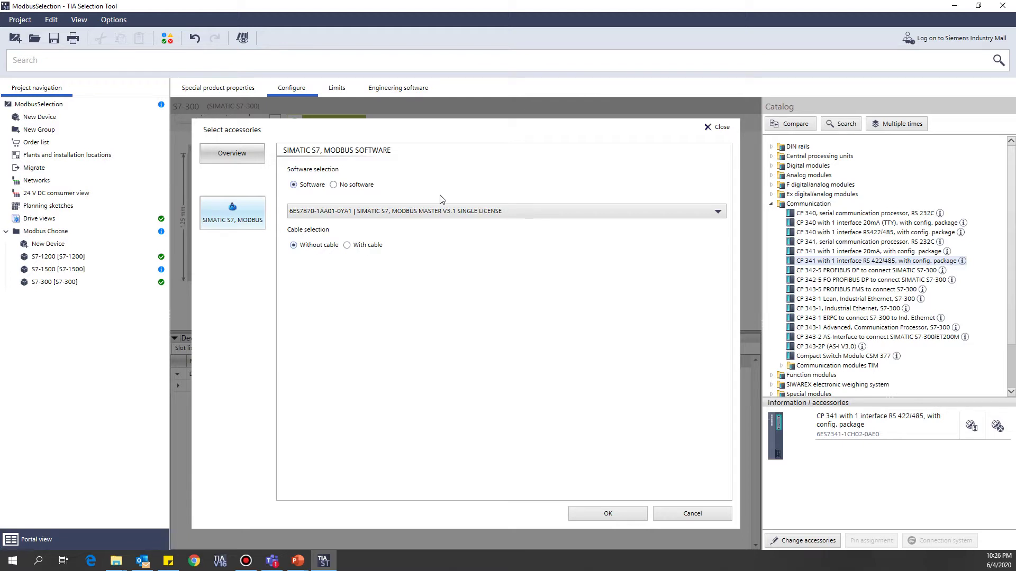
left_click(422, 210)
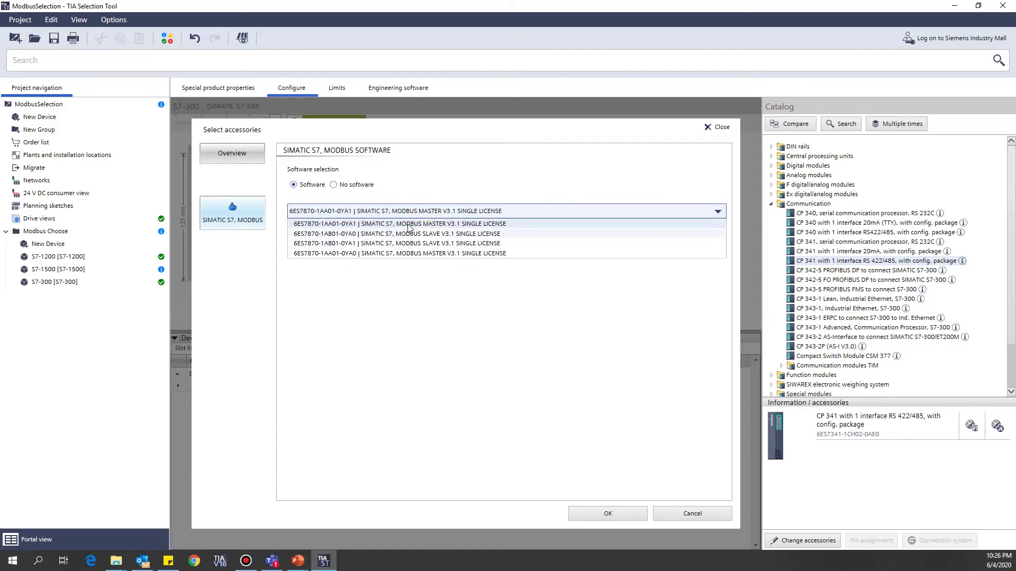
left_click(500, 176)
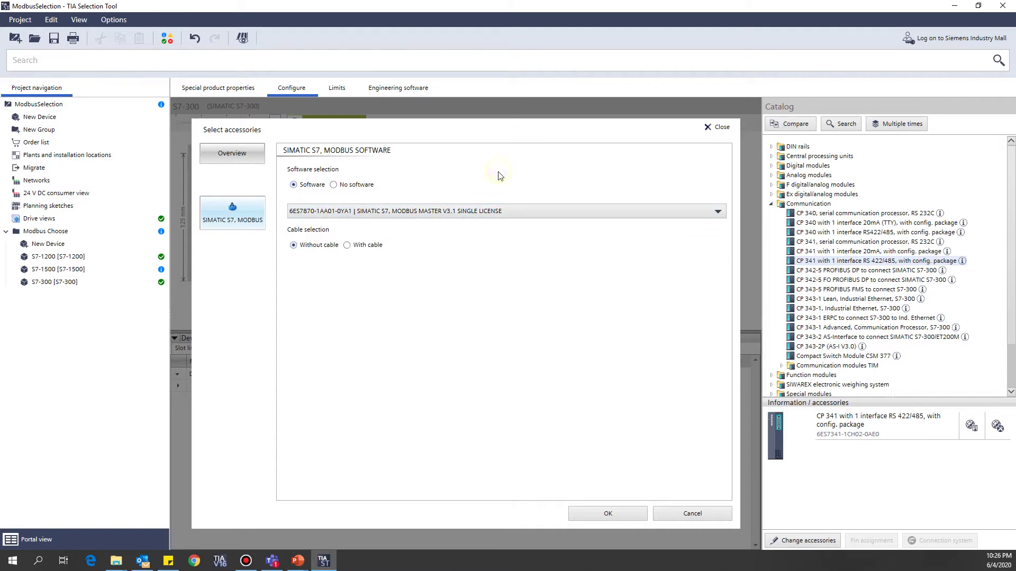
- Include the 10M S7 cable, RS422/485, in the CP 341 accessories and confirm the accessory selection
left_click(360, 247)
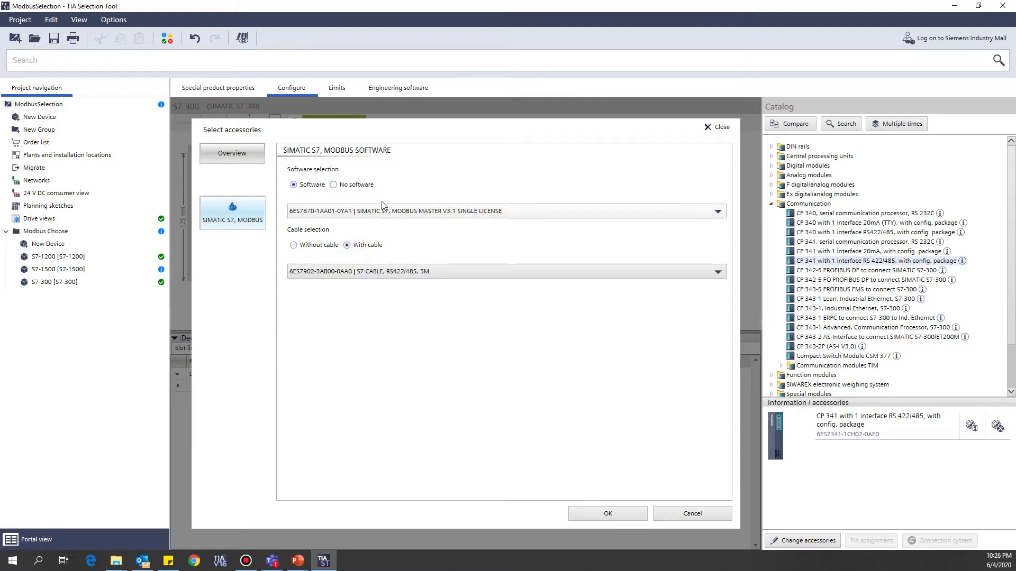
left_click(408, 213)
left_click(409, 222)
left_click(412, 212)
left_click(410, 221)
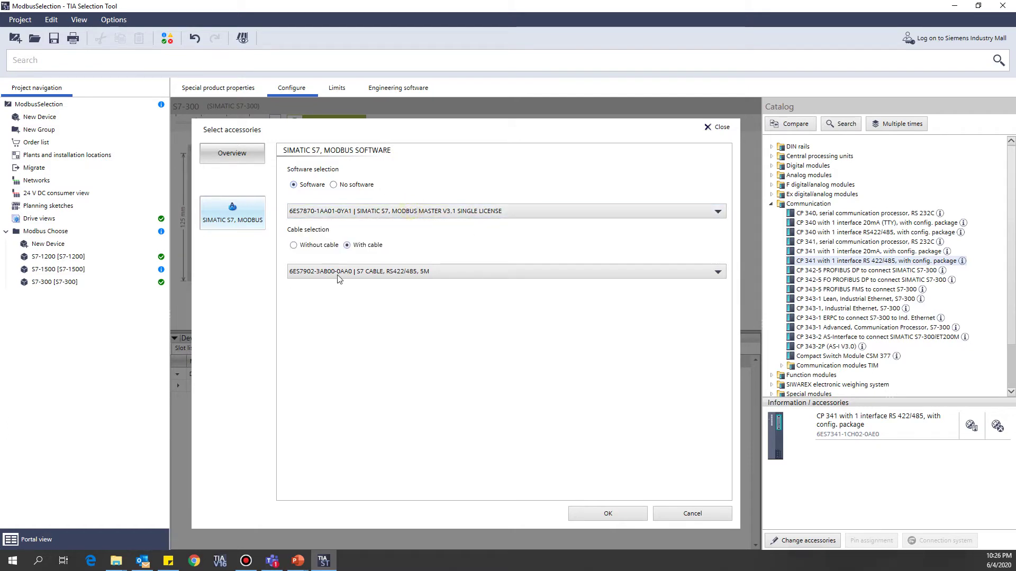
left_click(398, 271)
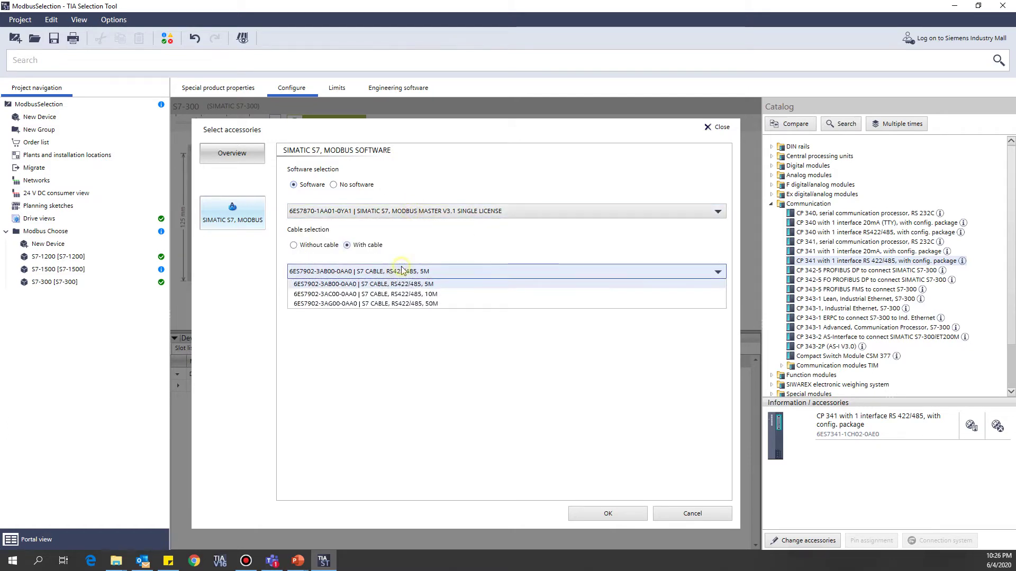
left_click(401, 295)
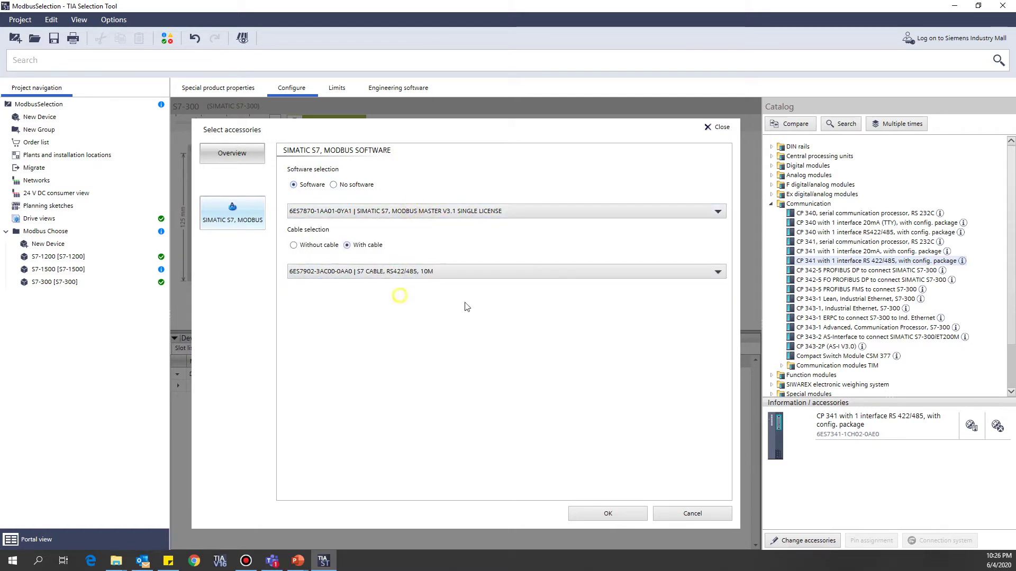
left_click(582, 513)
- Expand the CP 341 entry in the slot list to check its accessories, and save the project
left_click(190, 401)
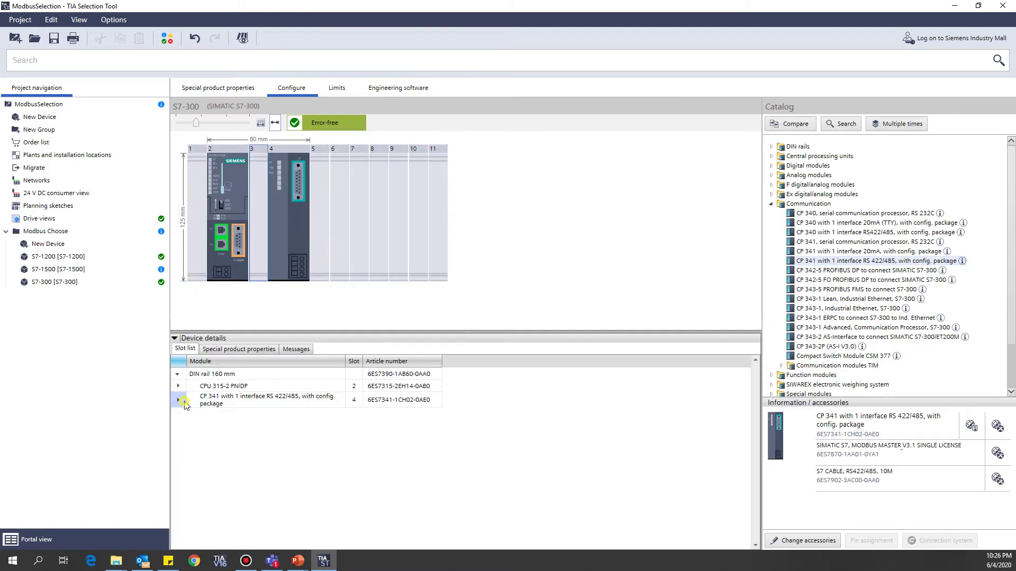
left_click(178, 400)
left_click(331, 430)
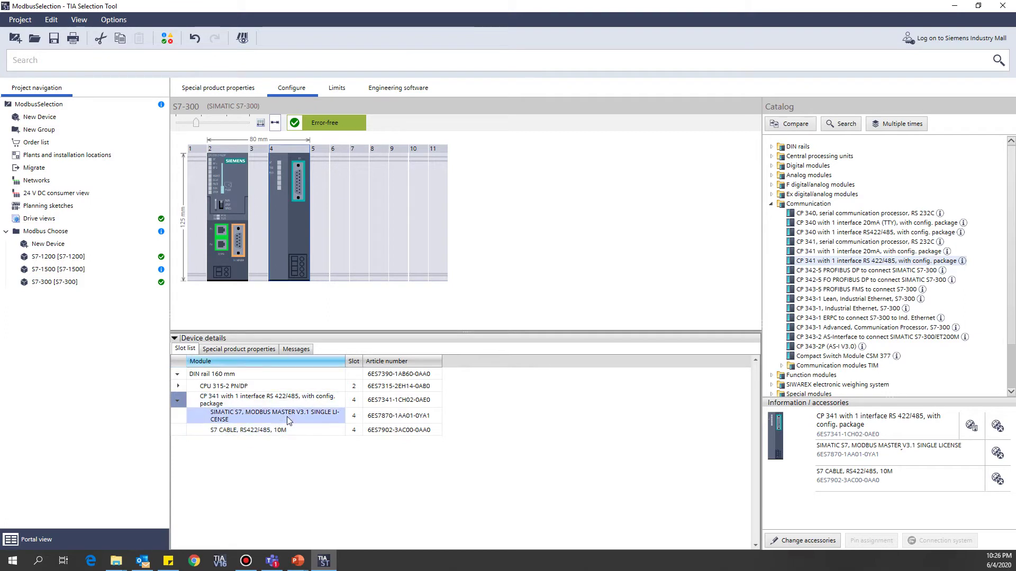
left_click(55, 46)
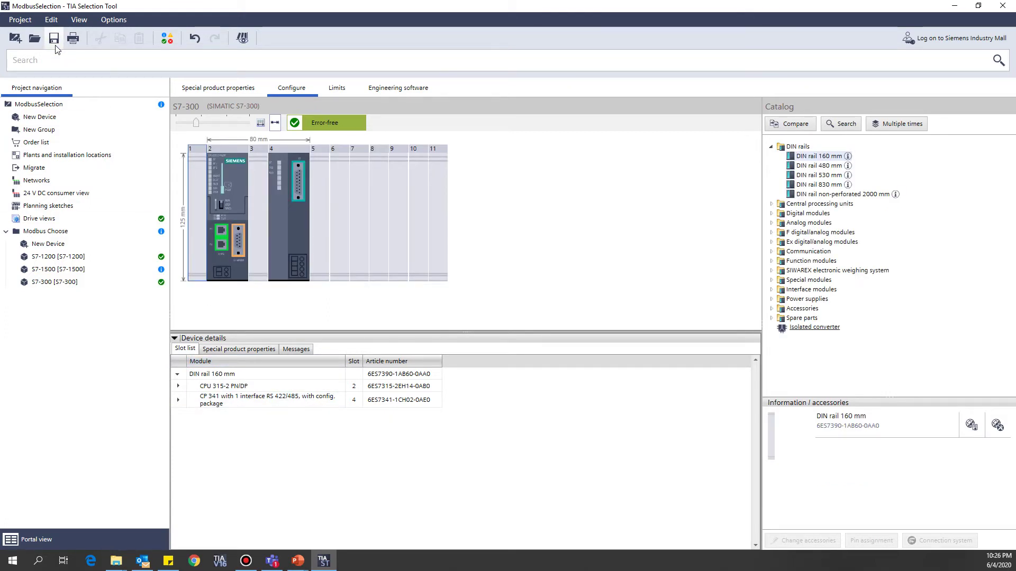
- Export the project's order list as an .xlsx file named ModbusList in the Project Demo folder
left_click(30, 143)
scroll(860, 275, "down", 3)
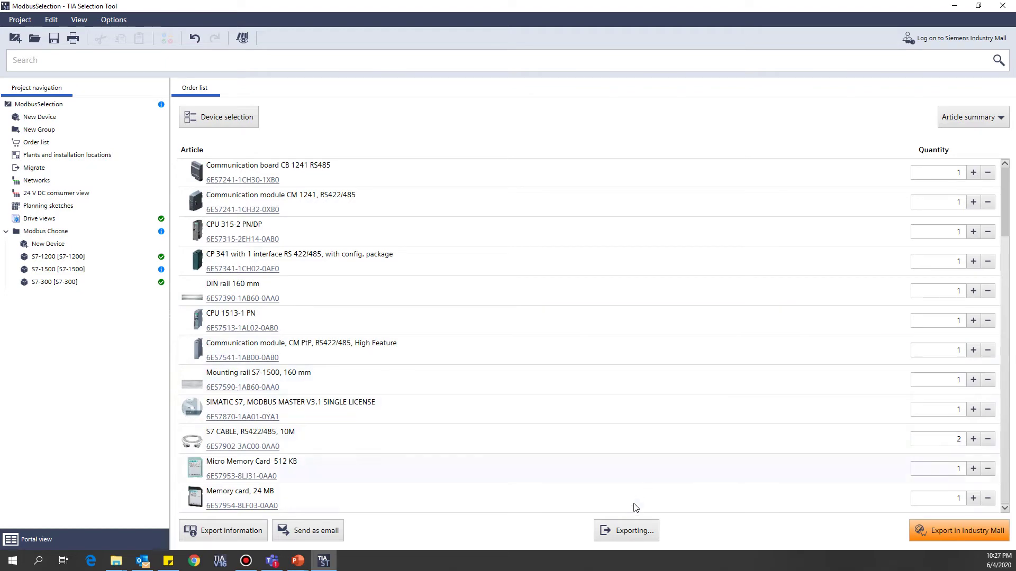
left_click(620, 530)
left_click(472, 325)
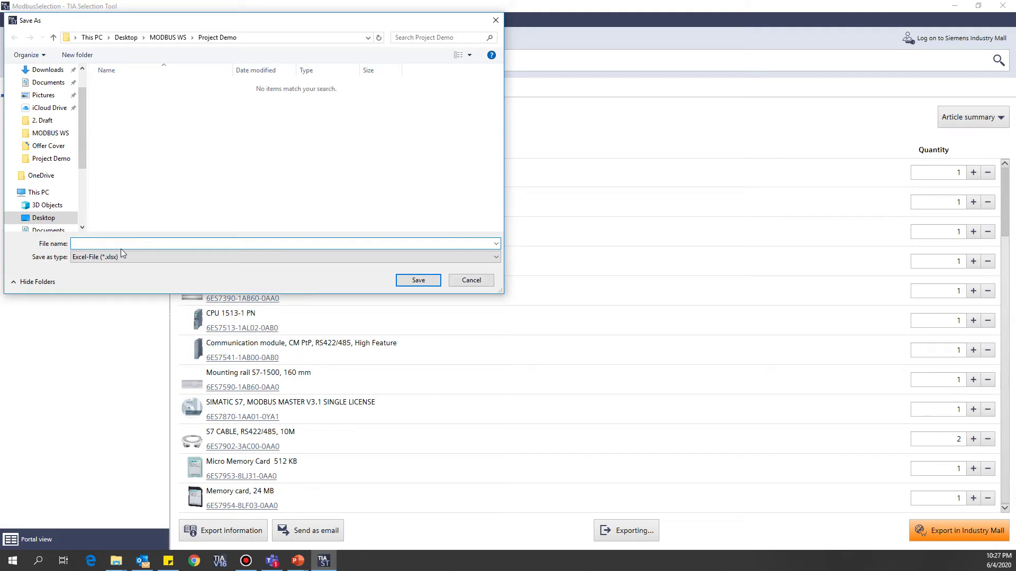
type("ModbusList")
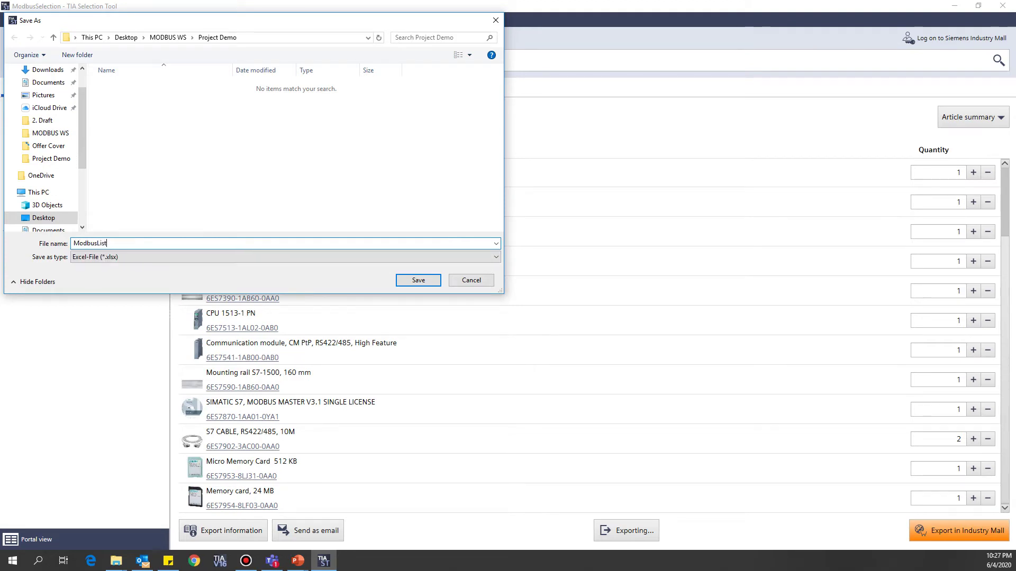
key("Return")
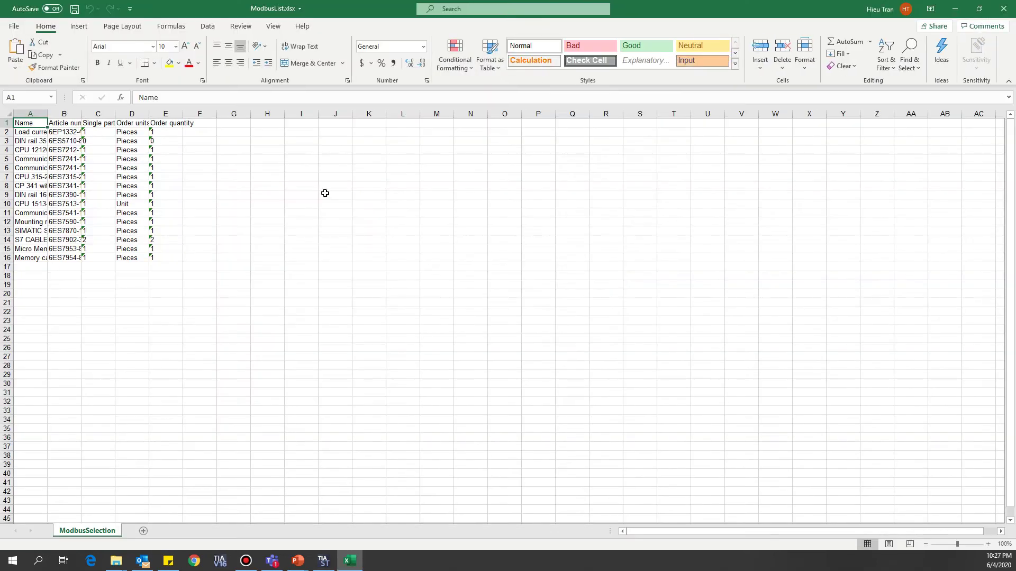
- Fit the Name and Article number column widths in the exported ModbusList workbook, and close it with the changes saved
double_click(47, 114)
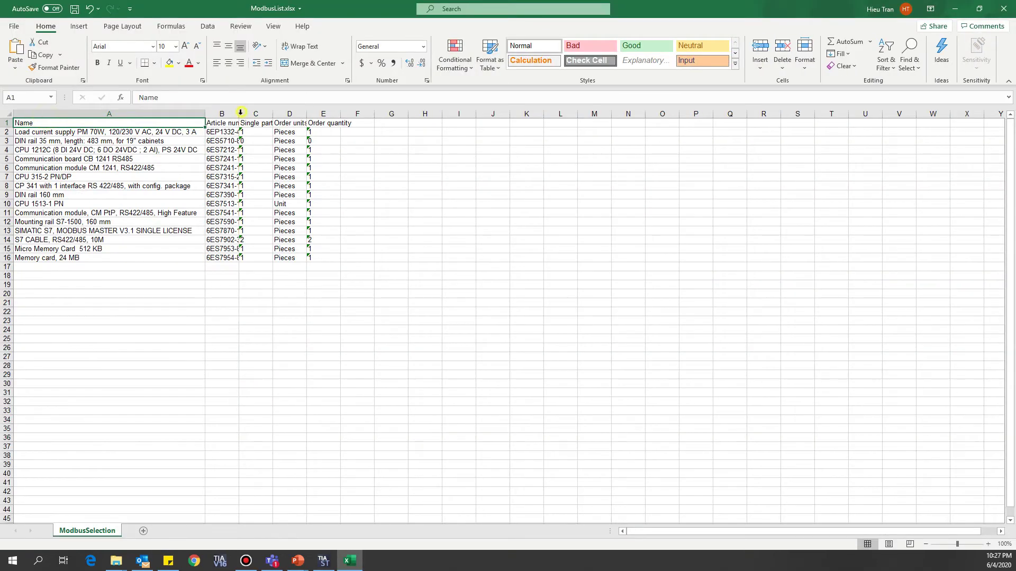
double_click(238, 113)
left_click_drag(238, 134, 241, 250)
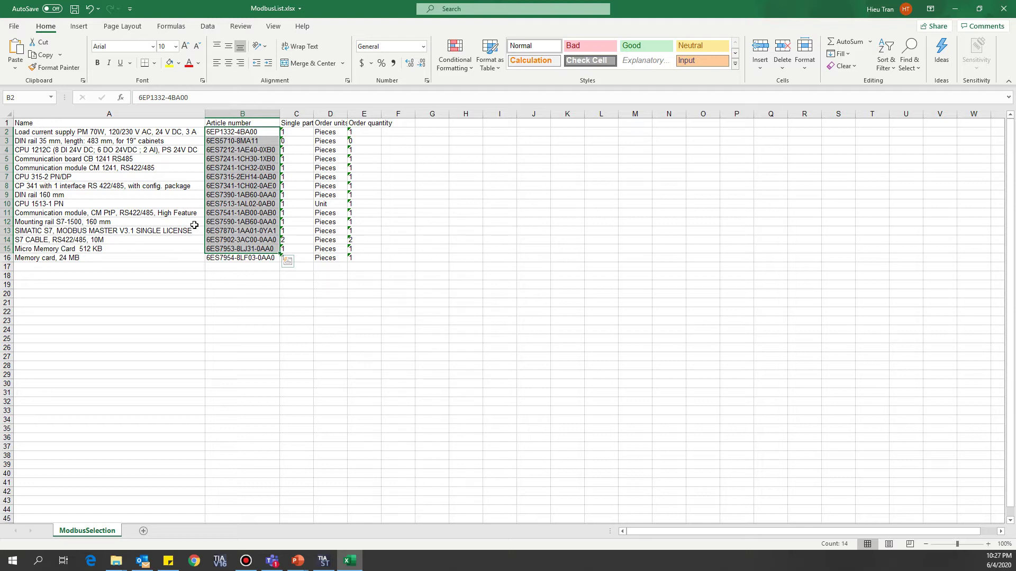
left_click(1000, 13)
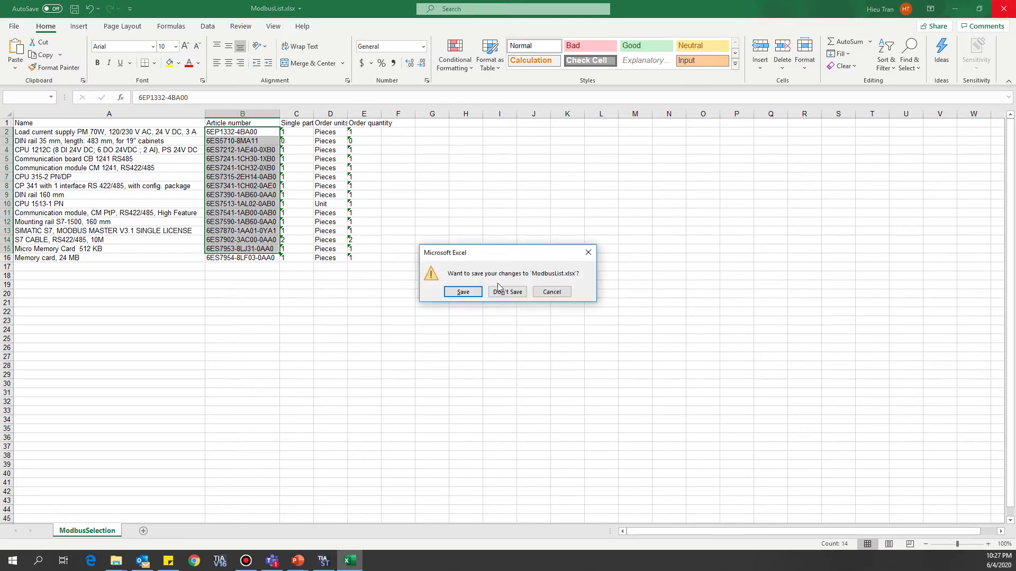
left_click(463, 292)
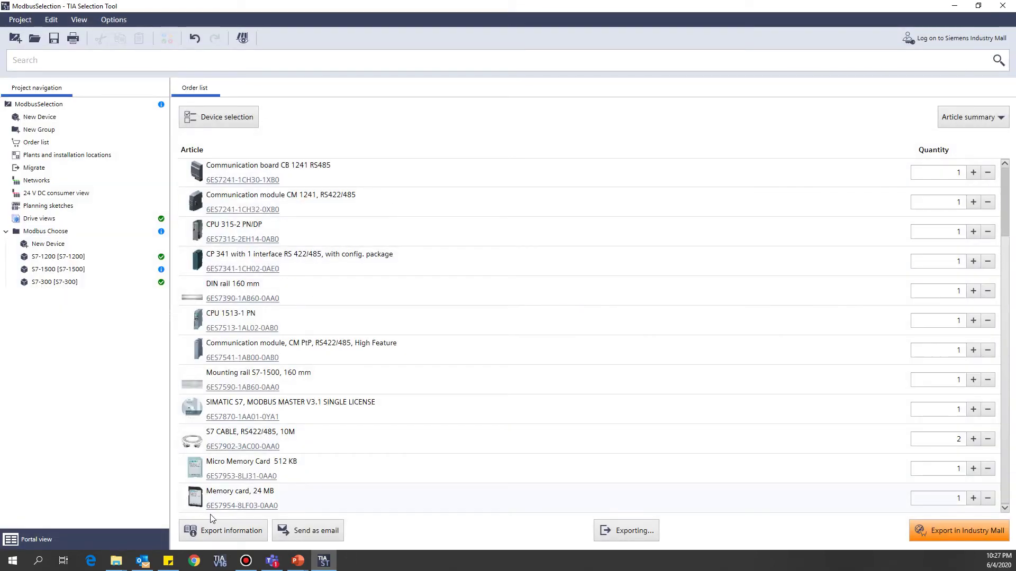
- Examine the order list's export formats and export information options, closing both dialogs without exporting
left_click(656, 535)
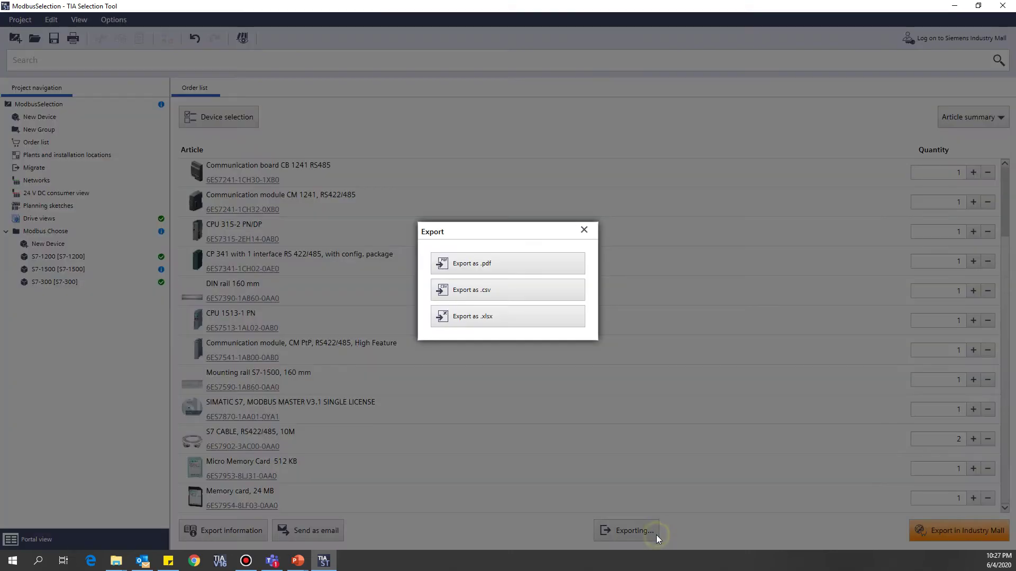
left_click(584, 230)
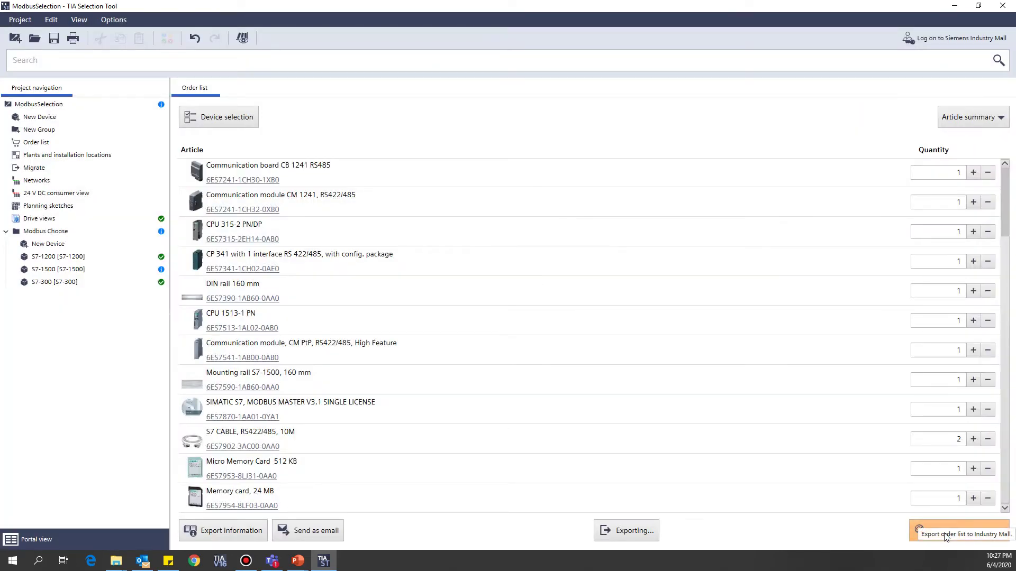
left_click(229, 533)
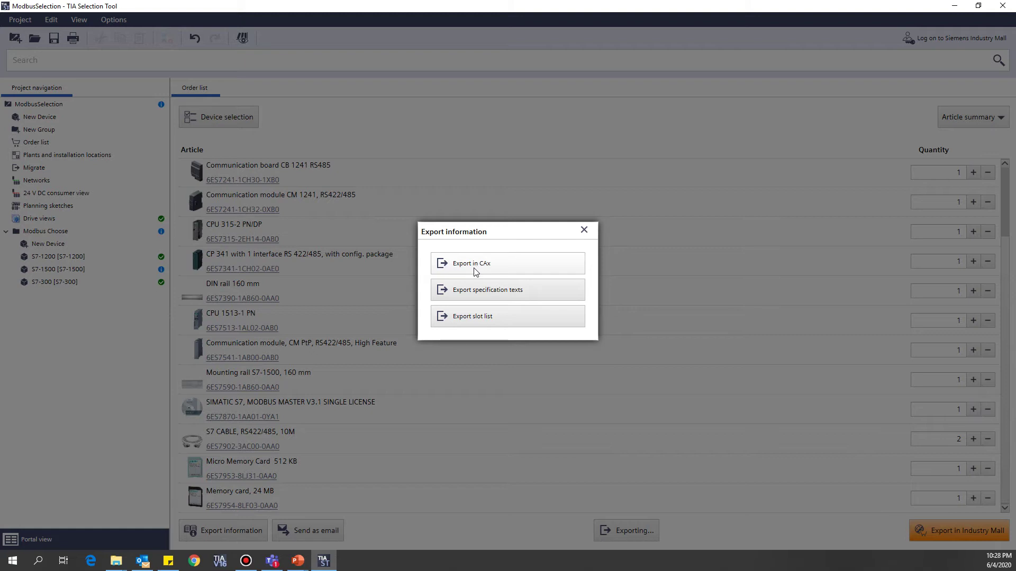
left_click(456, 271)
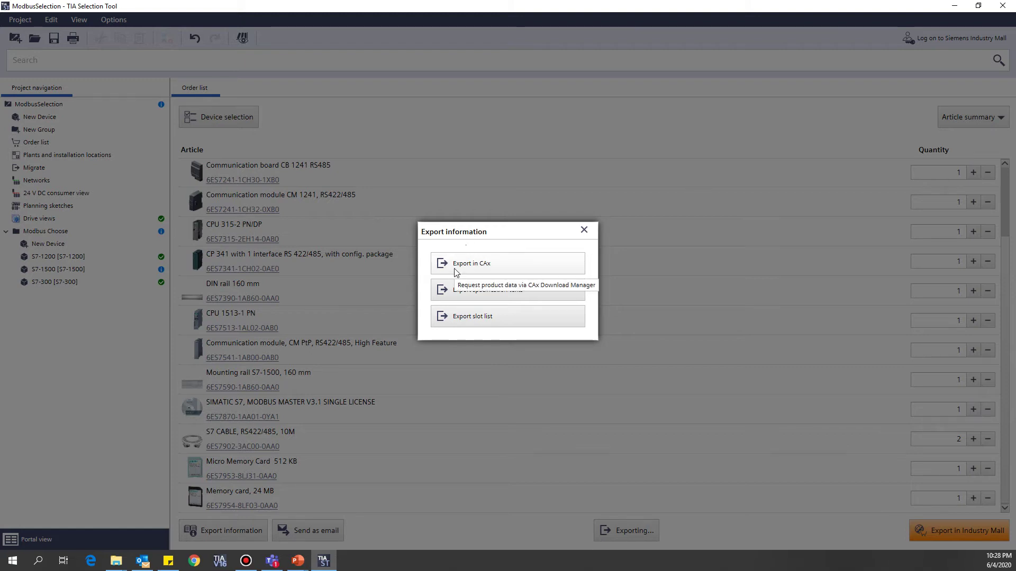
left_click(584, 231)
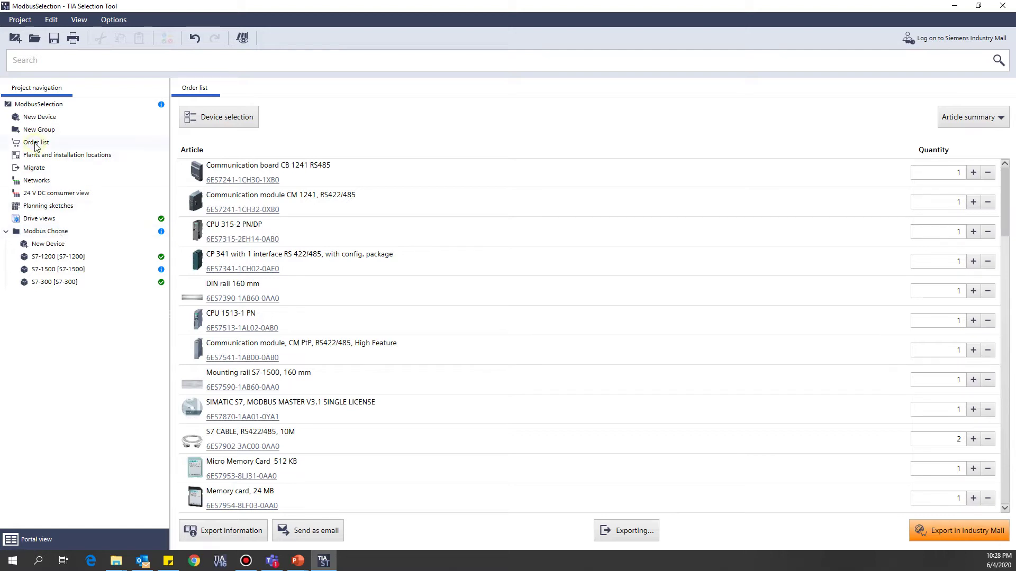
- Review the hardware configurations of the S7-1200 and S7-1500 stations
left_click(61, 258)
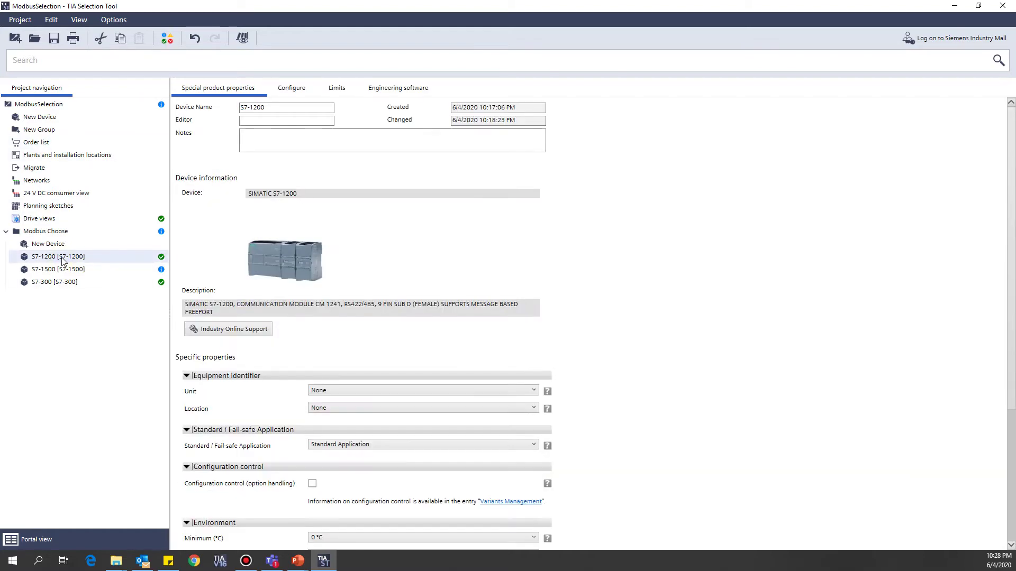
left_click(277, 87)
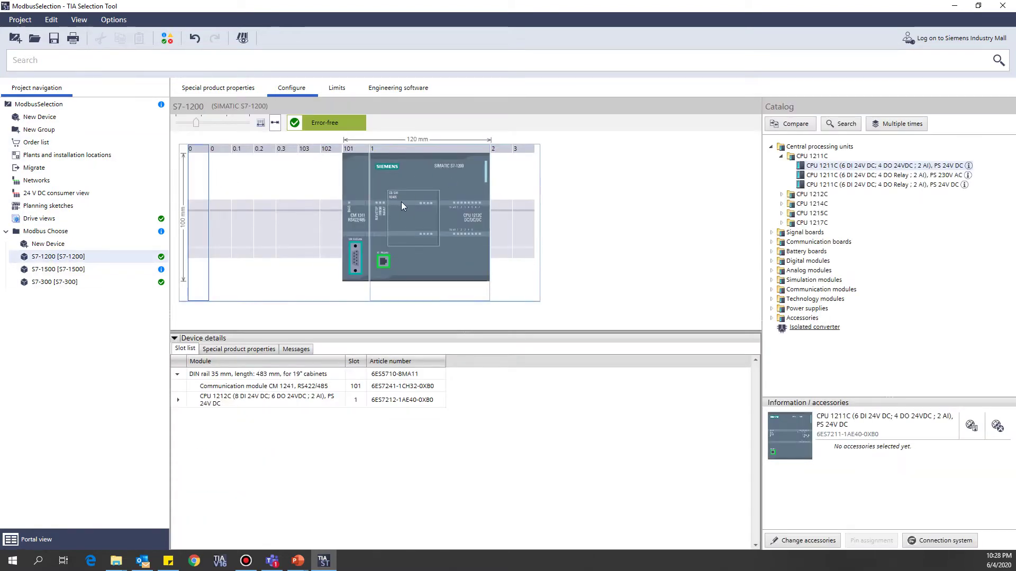
left_click(328, 182)
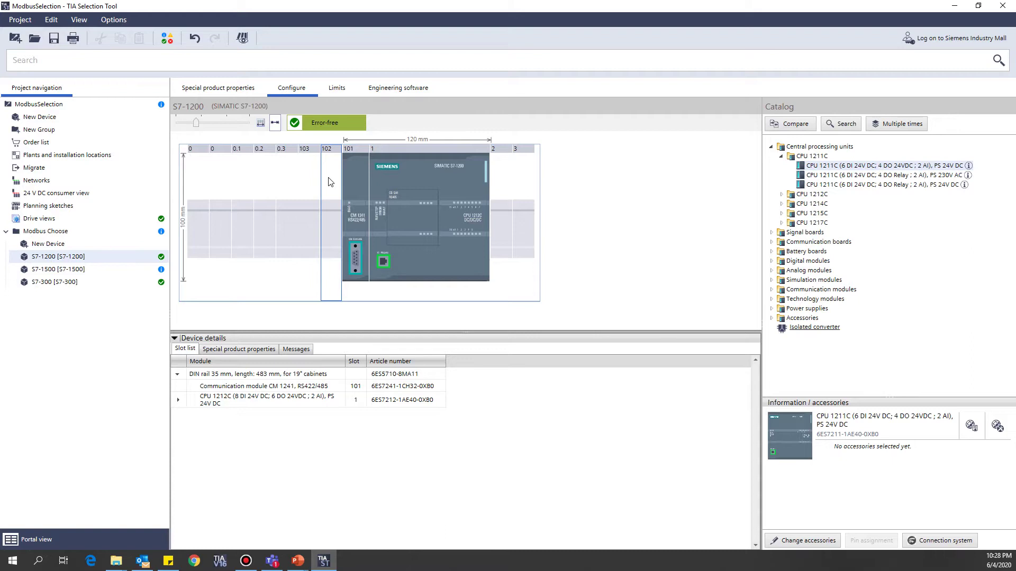
left_click(71, 269)
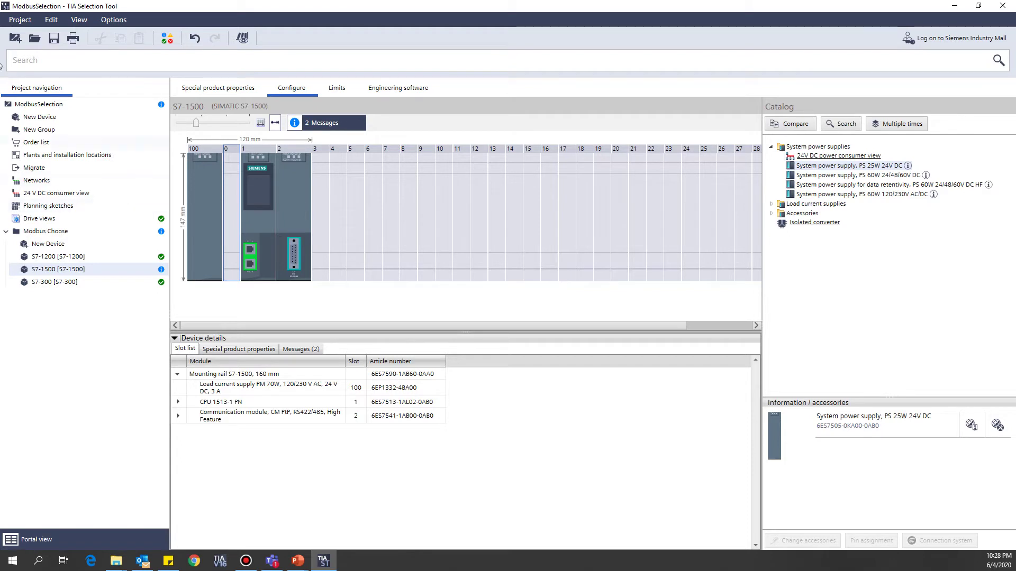
- Export the project for TIA Portal V16 and newer into MODBUS WS\Project Demo, and select the exported ModbusSelection.aml file in its folder
left_click(16, 20)
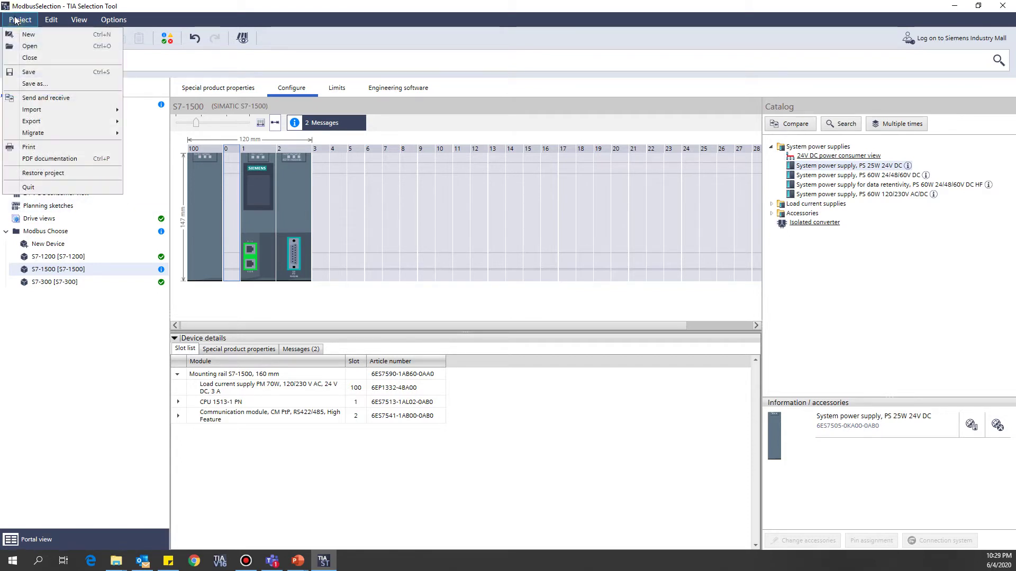
mouse_move(32, 123)
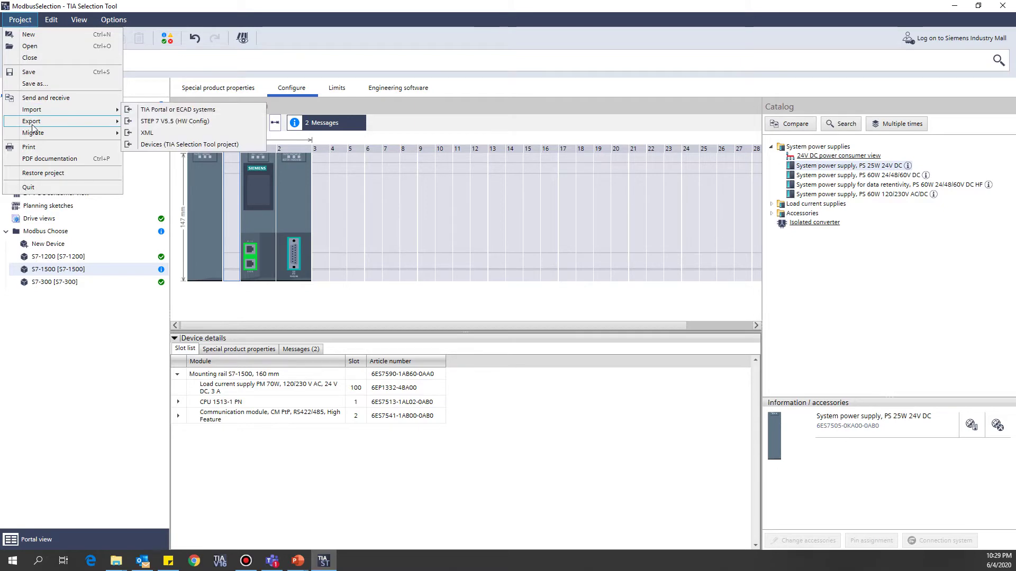
left_click(148, 123)
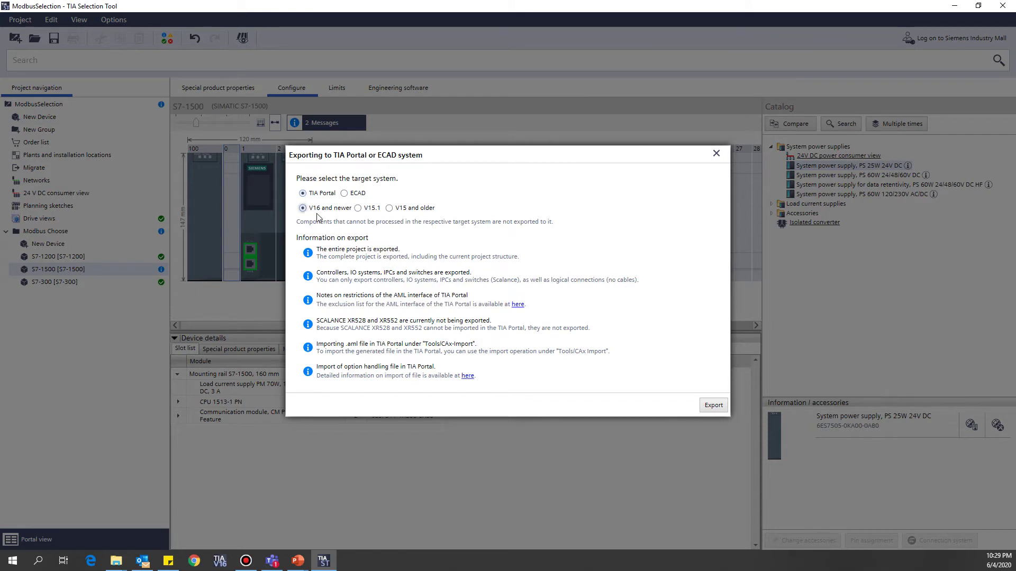
left_click(713, 405)
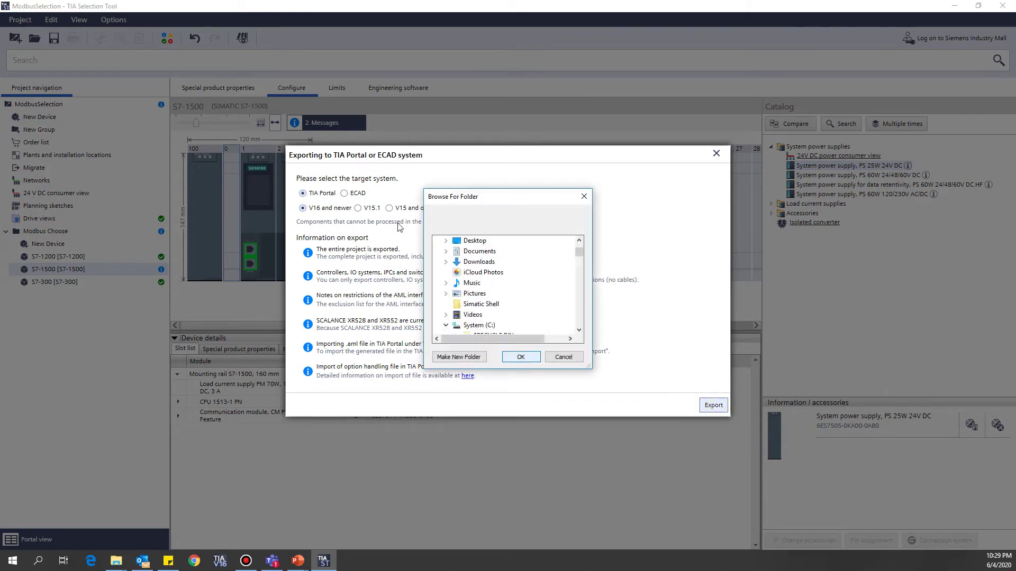
scroll(530, 281, "up", 2)
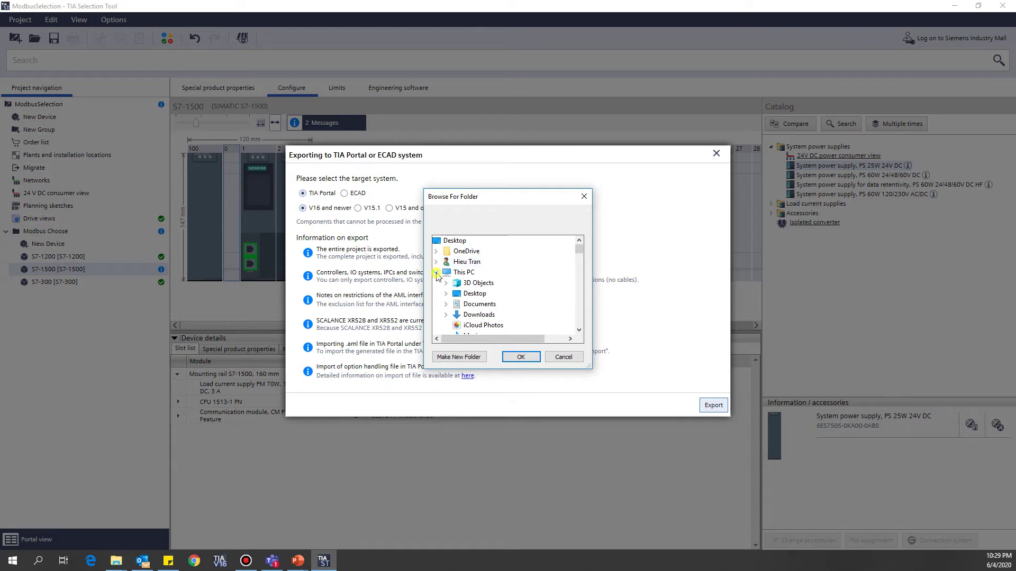
left_click(437, 273)
scroll(495, 276, "down", 2)
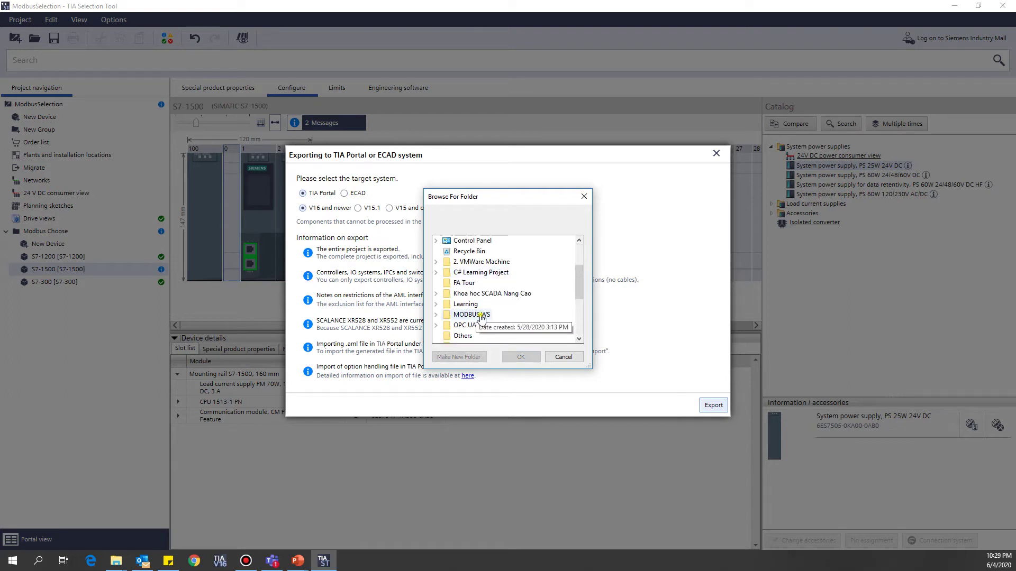
double_click(479, 314)
left_click(480, 284)
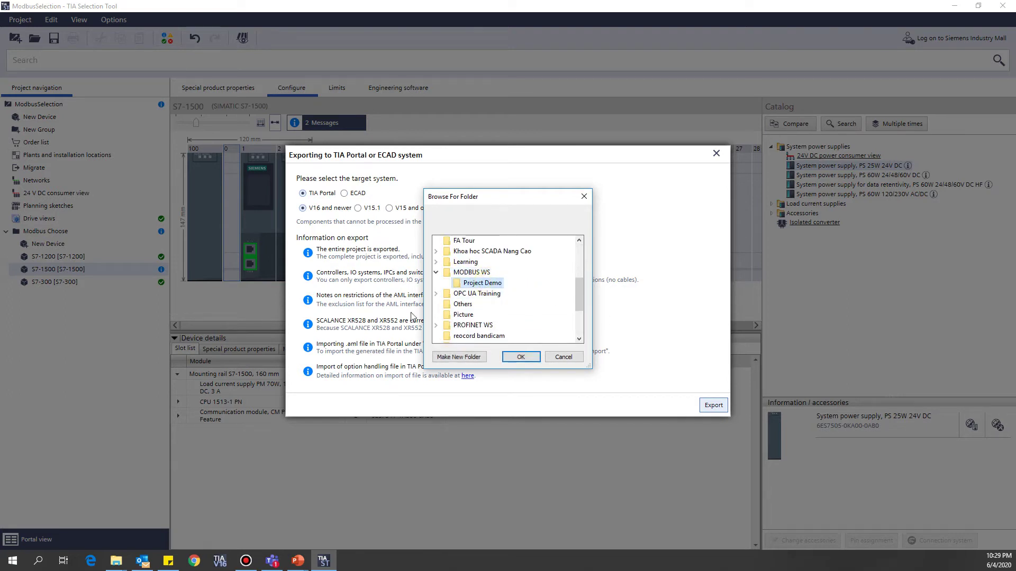
left_click(521, 356)
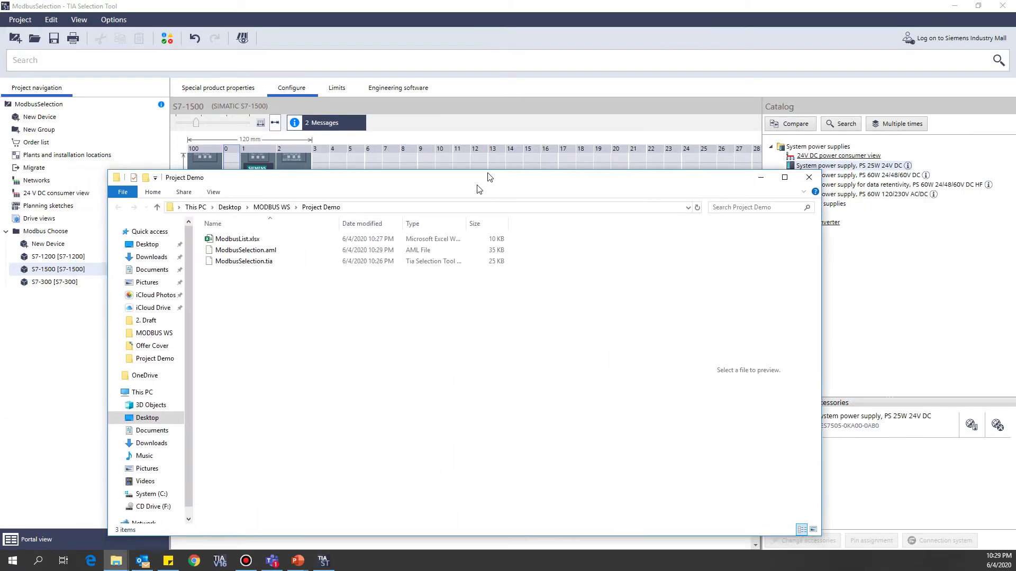
double_click(485, 157)
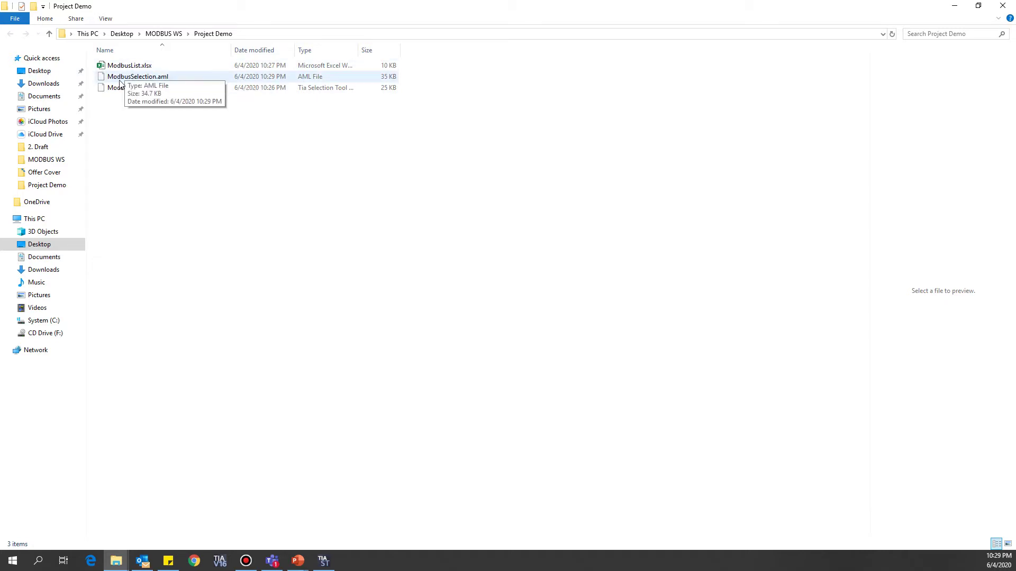
left_click(142, 77)
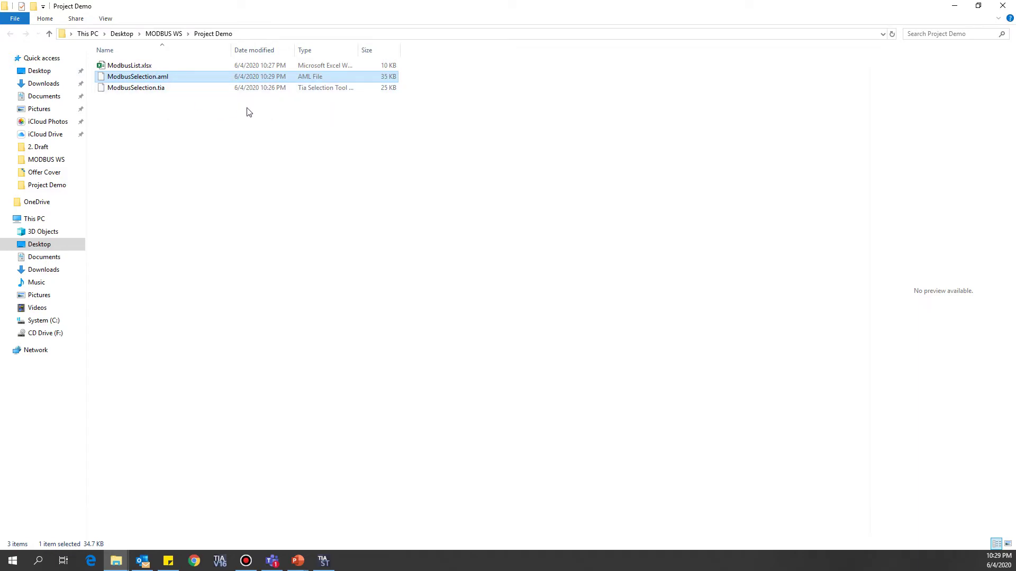
- Switch to TIA Portal V16 and create a new project named MyWS_MB in the MODBUS WS\Project Demo folder
left_click(220, 561)
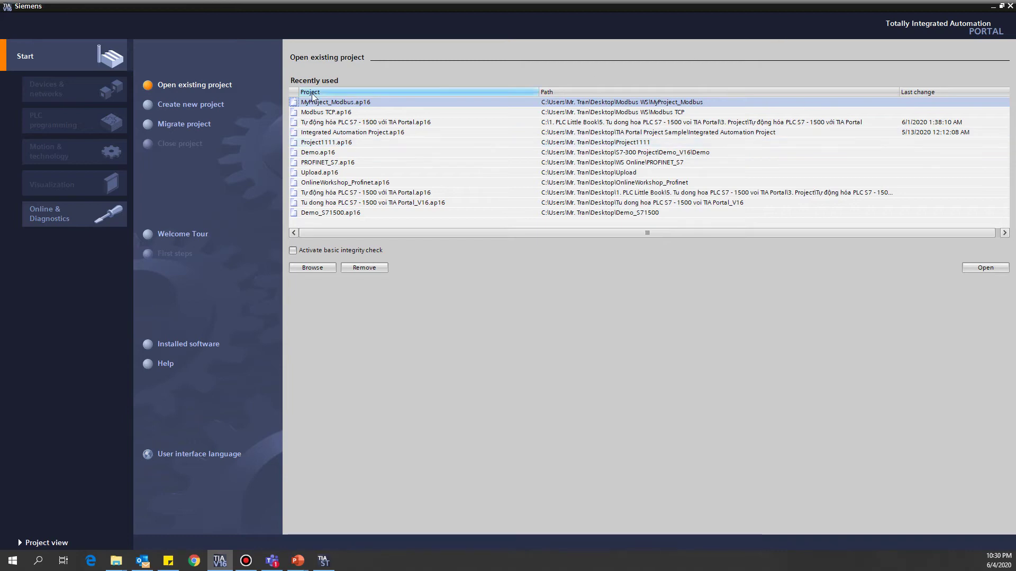
left_click(181, 105)
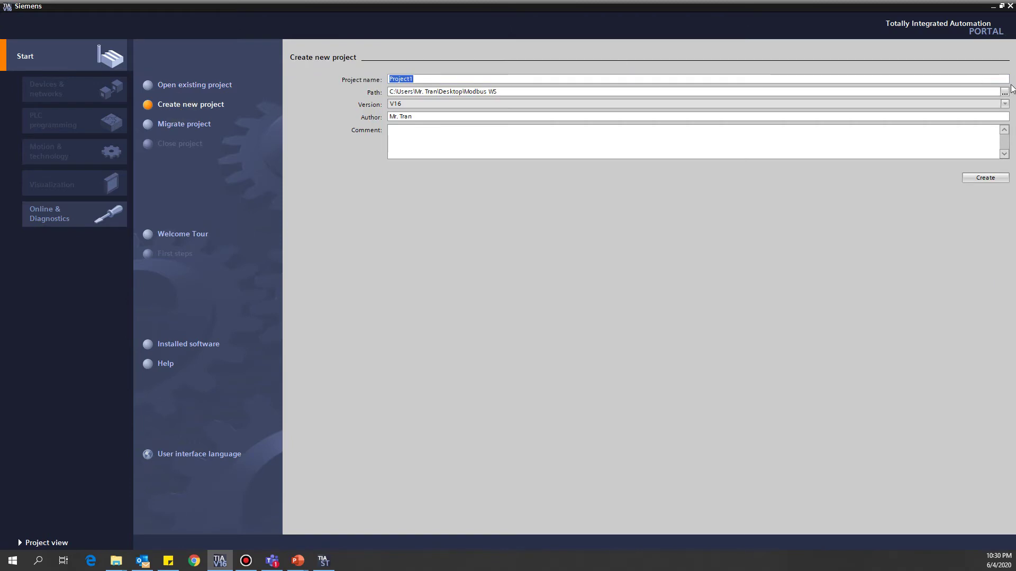
left_click(1004, 92)
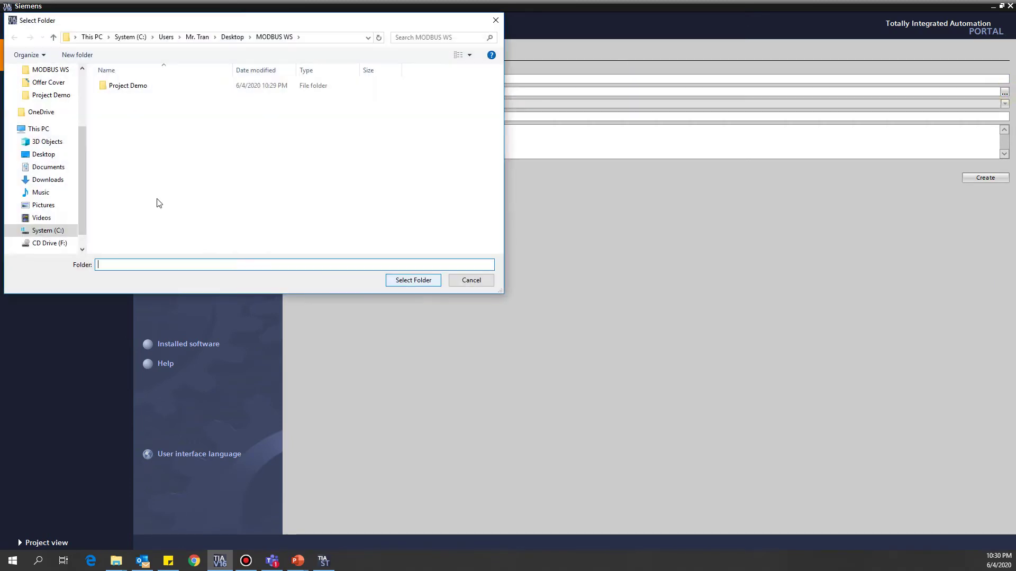
double_click(126, 86)
left_click(400, 279)
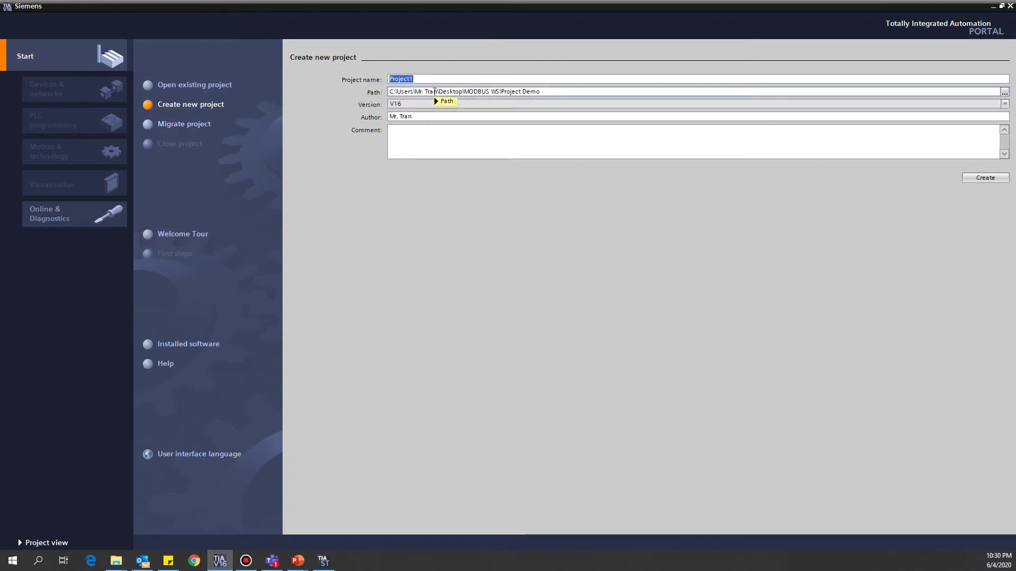
type("MyWS_MB")
key("Return")
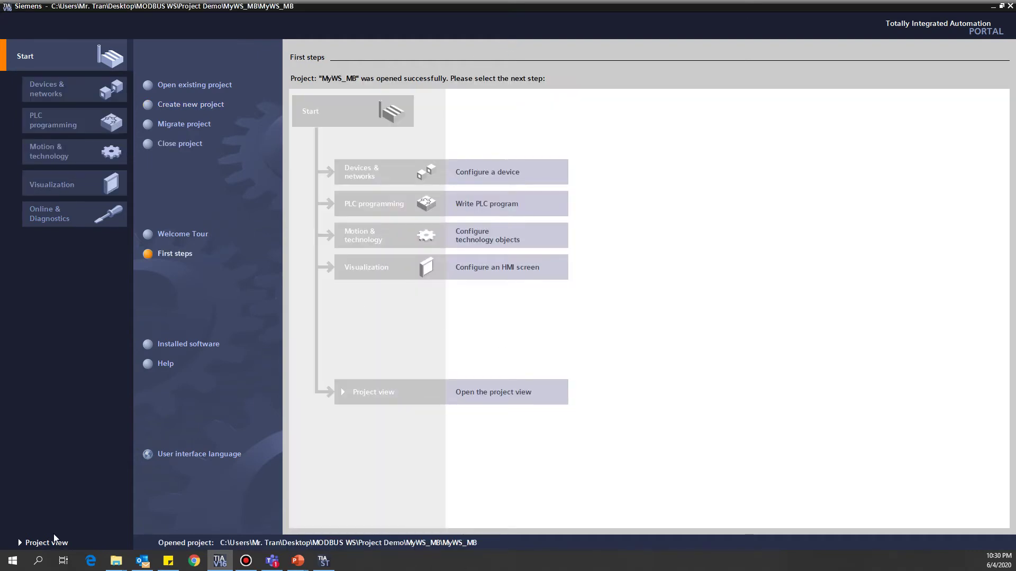
- In the project view, import the CAx data from ModbusSelection.aml in the MODBUS WS\Project Demo folder
left_click(53, 542)
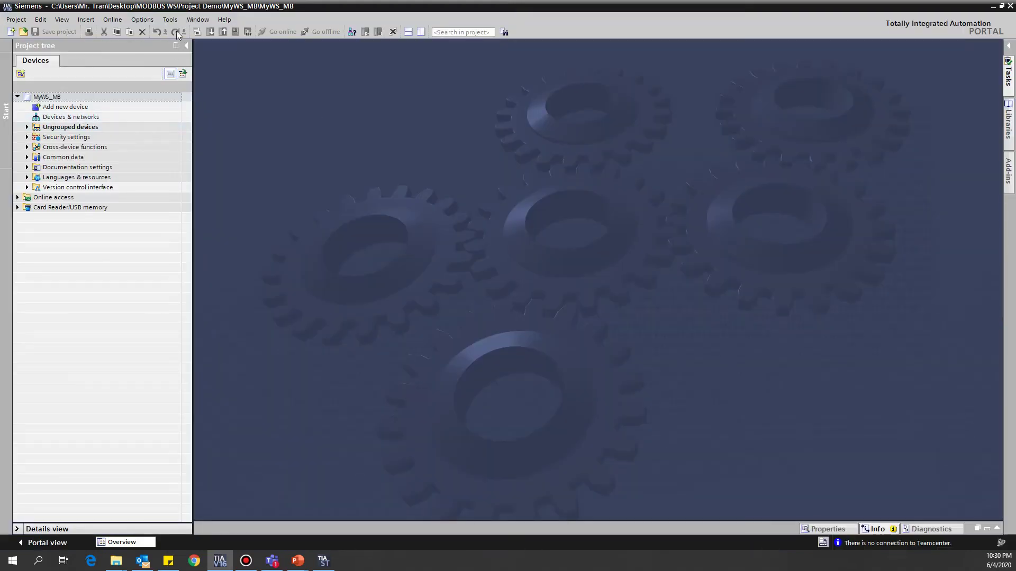
left_click(166, 20)
mouse_move(149, 19)
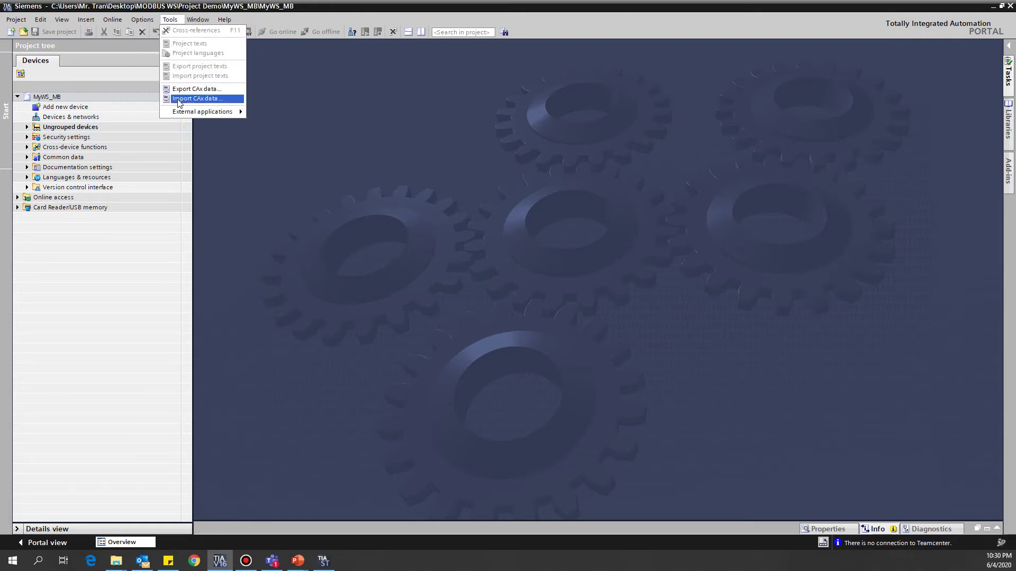
left_click(179, 100)
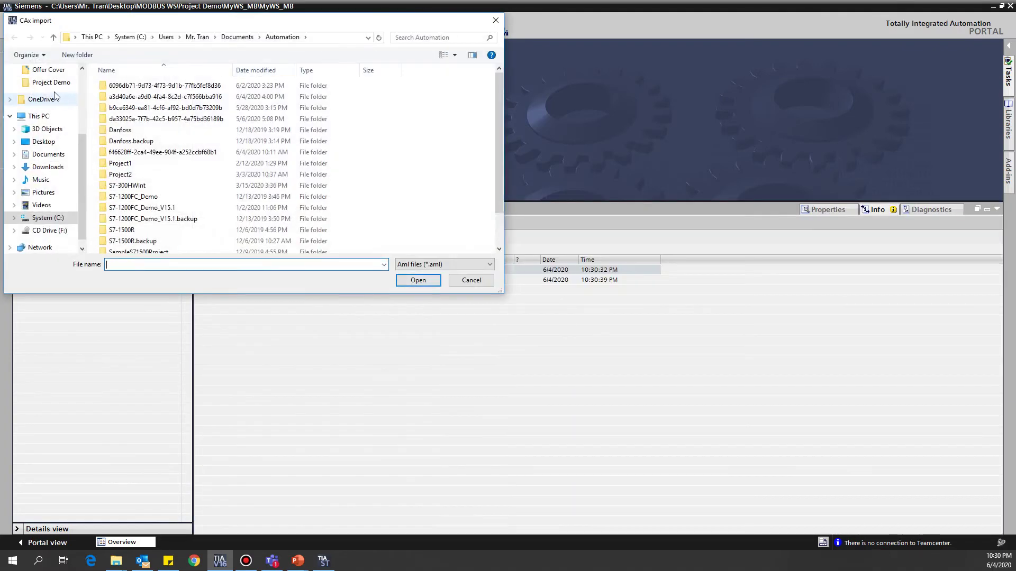
scroll(54, 91, "up", 2)
left_click(52, 119)
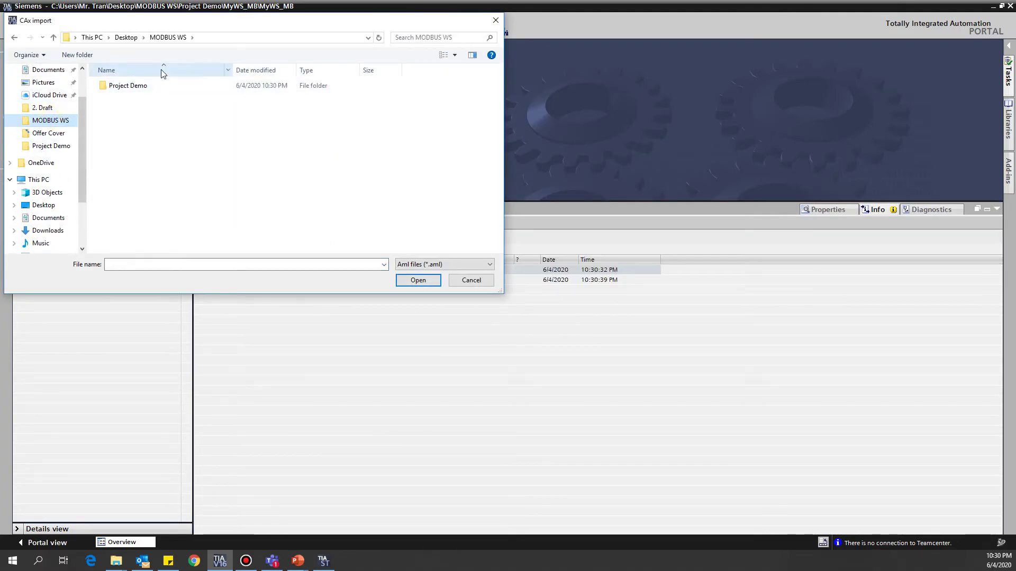
double_click(127, 86)
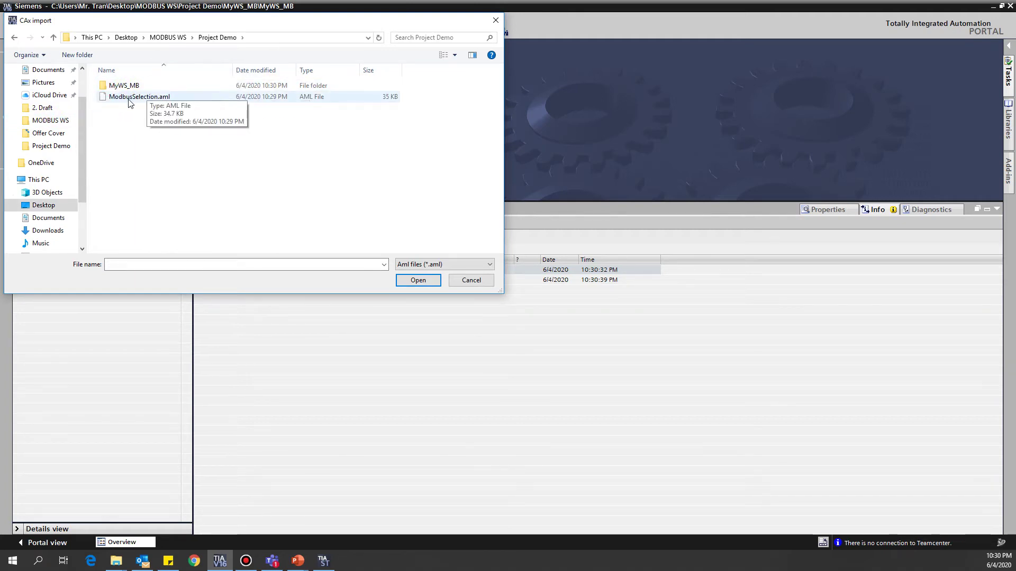
left_click(161, 98)
left_click(438, 283)
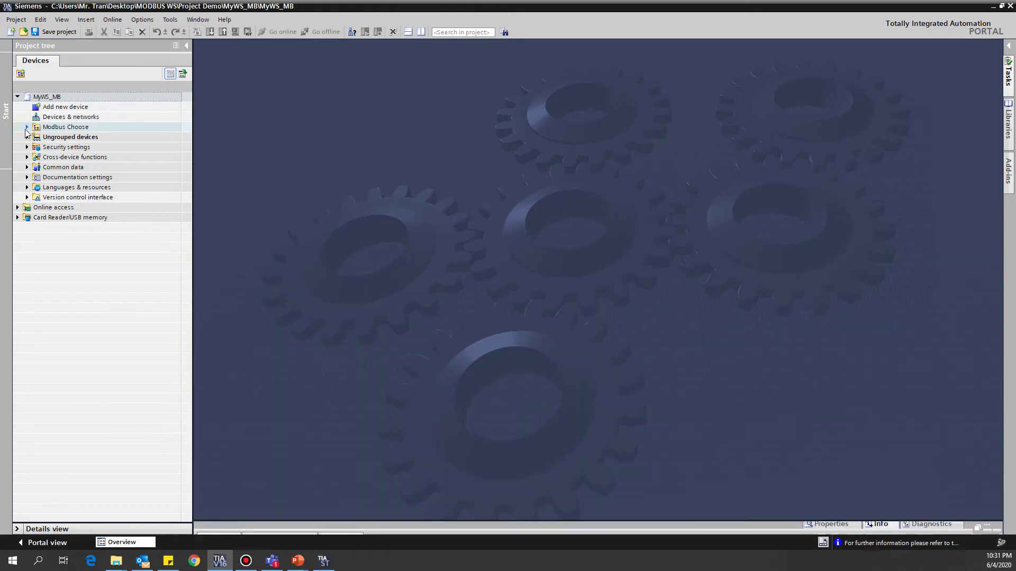
- Save the project with the imported Modbus Choose device group expanded, and open the Devices & networks editor
left_click(26, 127)
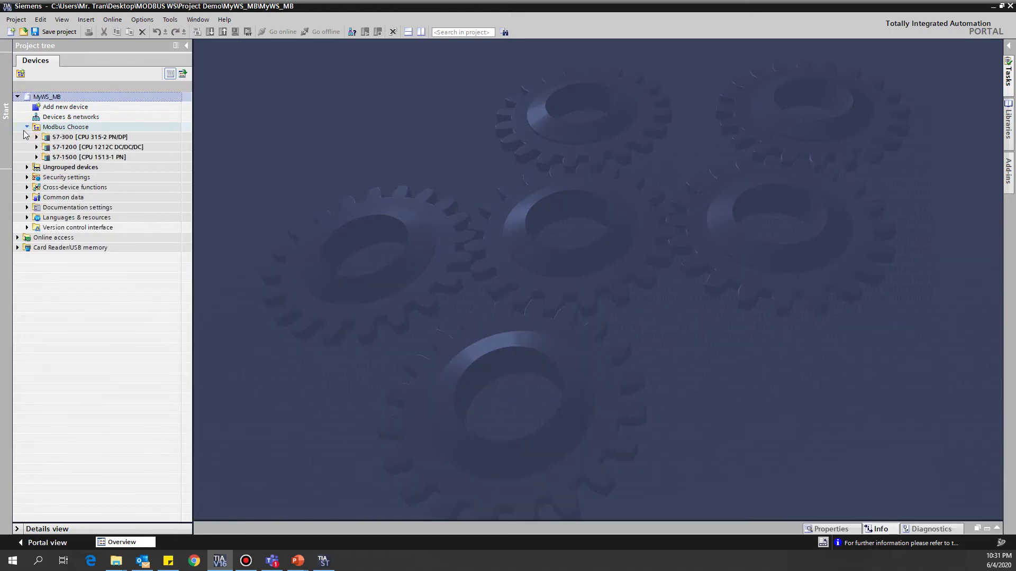
key("ctrl+s")
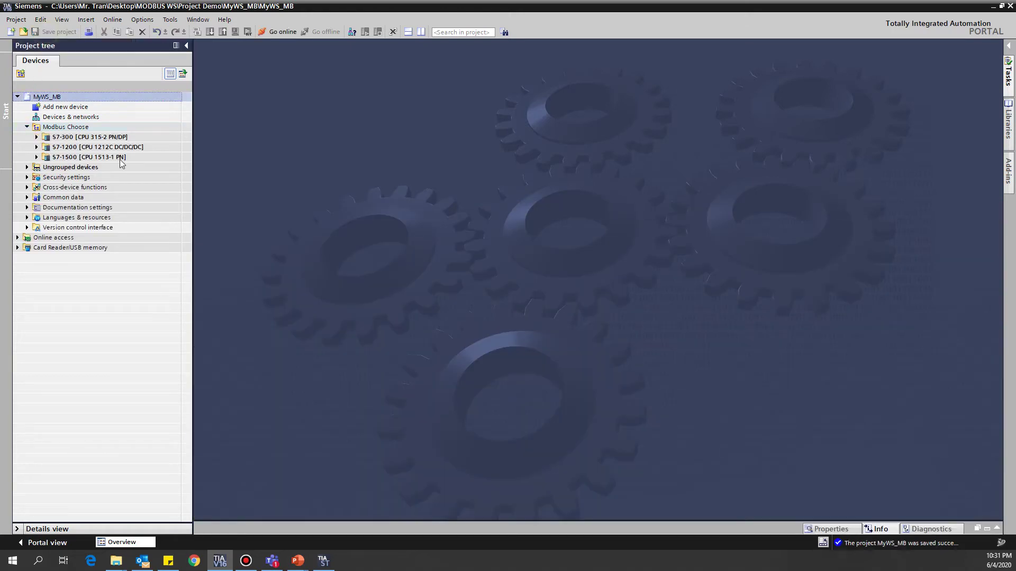
double_click(61, 117)
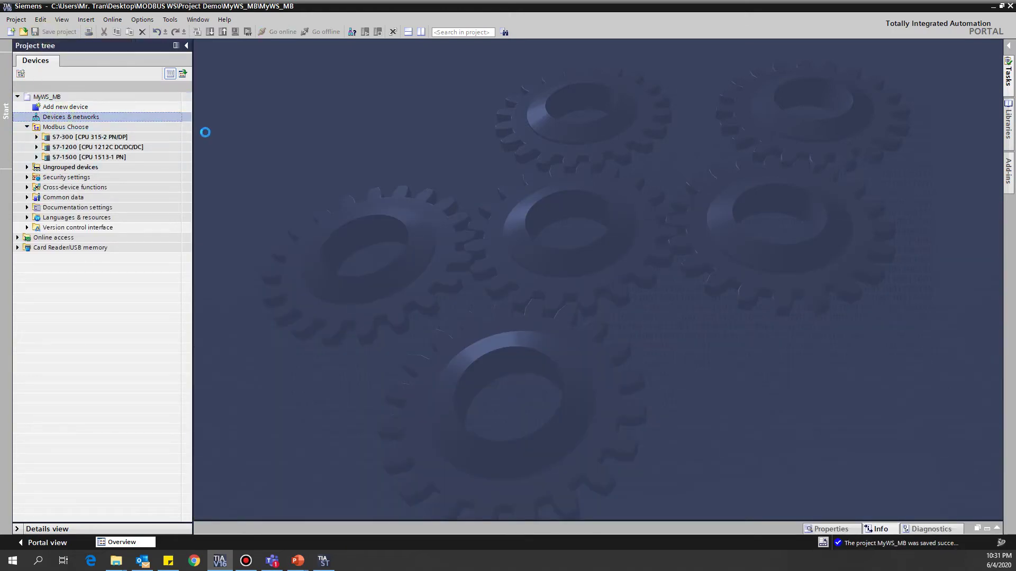